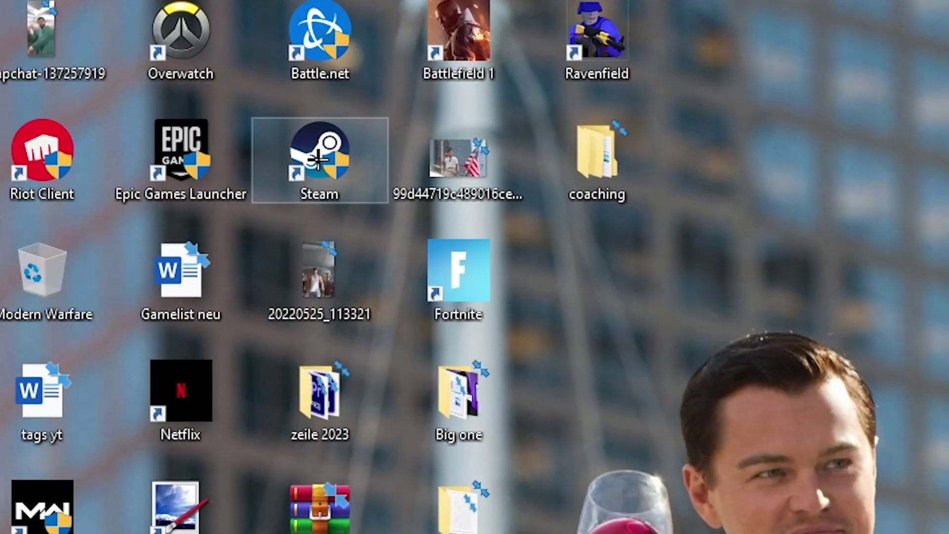
- Move the Steam shortcut to an empty area of the desktop and run it as administrator
{"action": "left_click_drag", "start_coordinate": [154, 74], "coordinate": [411, 176]}
{"action": "left_click_drag", "start_coordinate": [666, 347], "coordinate": [727, 447]}
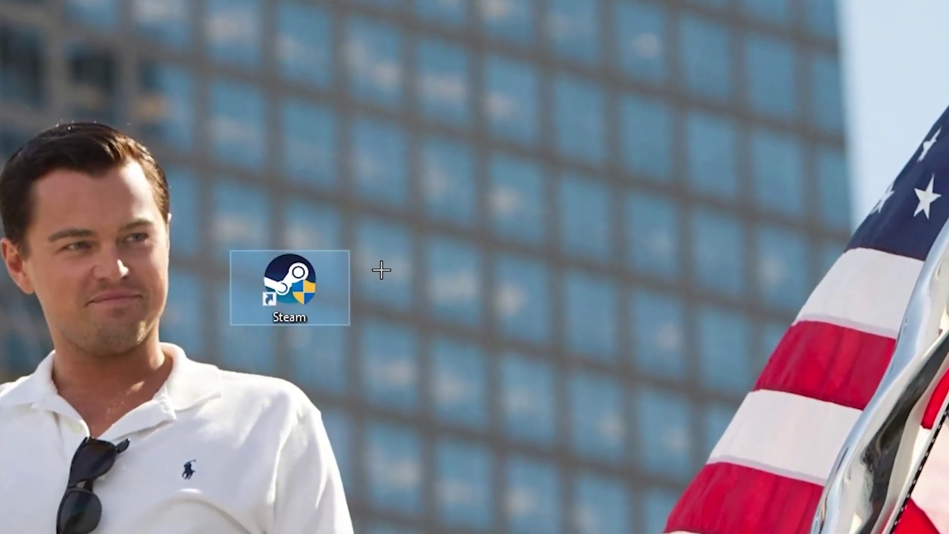
{"action": "left_click_drag", "start_coordinate": [292, 297], "coordinate": [353, 122]}
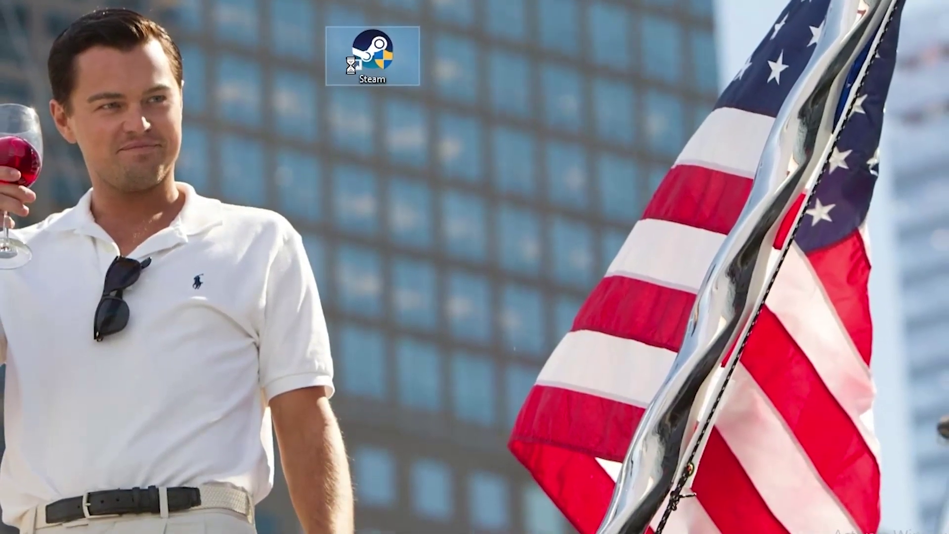
{"action": "right_click", "coordinate": [353, 122]}
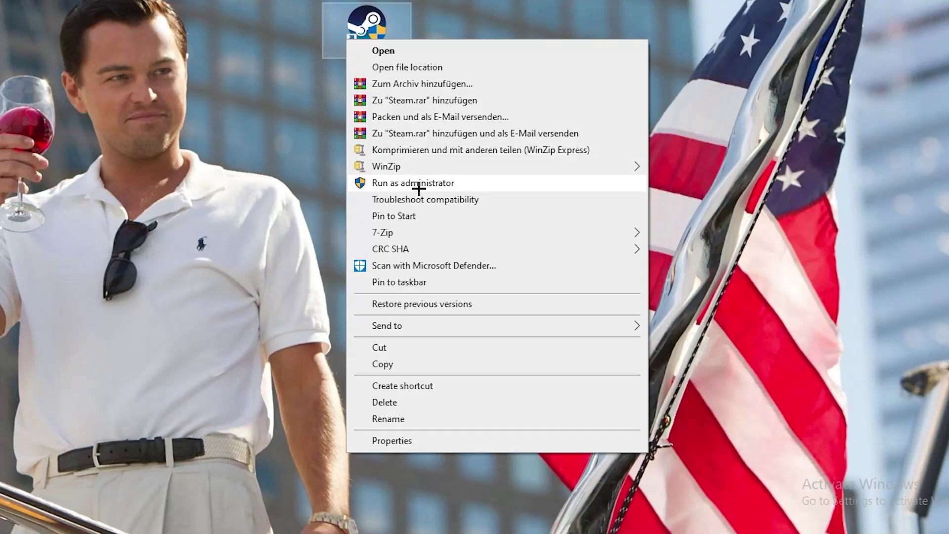
{"action": "left_click", "coordinate": [419, 184]}
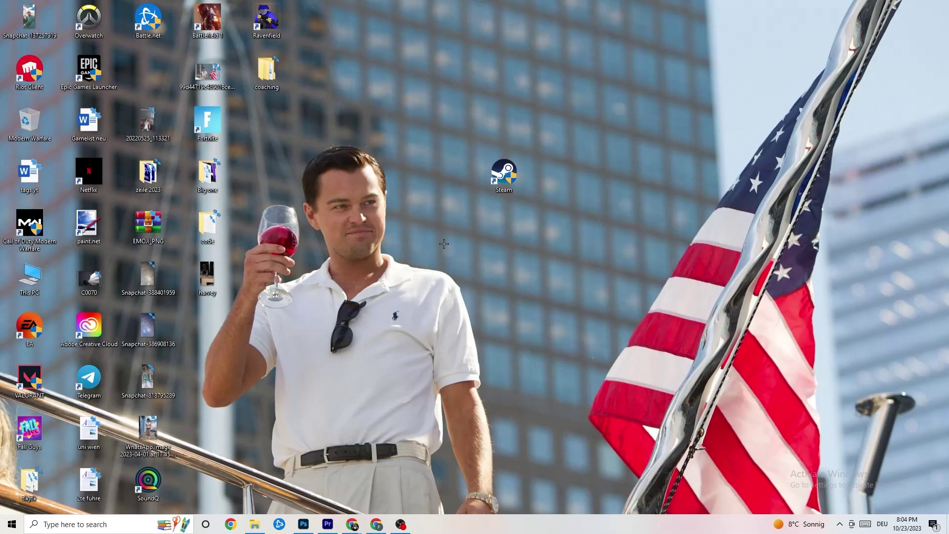
- Open the properties of the Steam desktop shortcut and show its compatibility settings
{"action": "left_click_drag", "start_coordinate": [500, 197], "coordinate": [475, 244]}
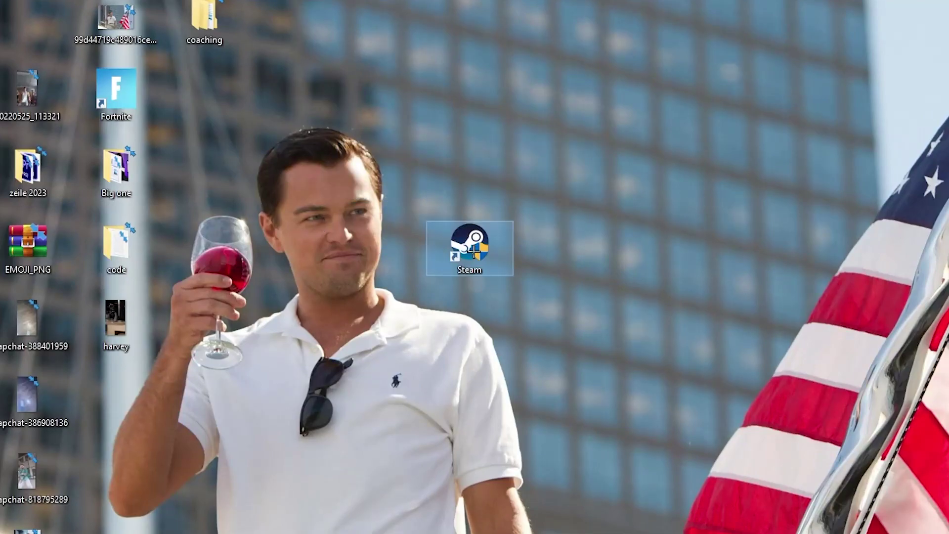
{"action": "right_click", "coordinate": [474, 252]}
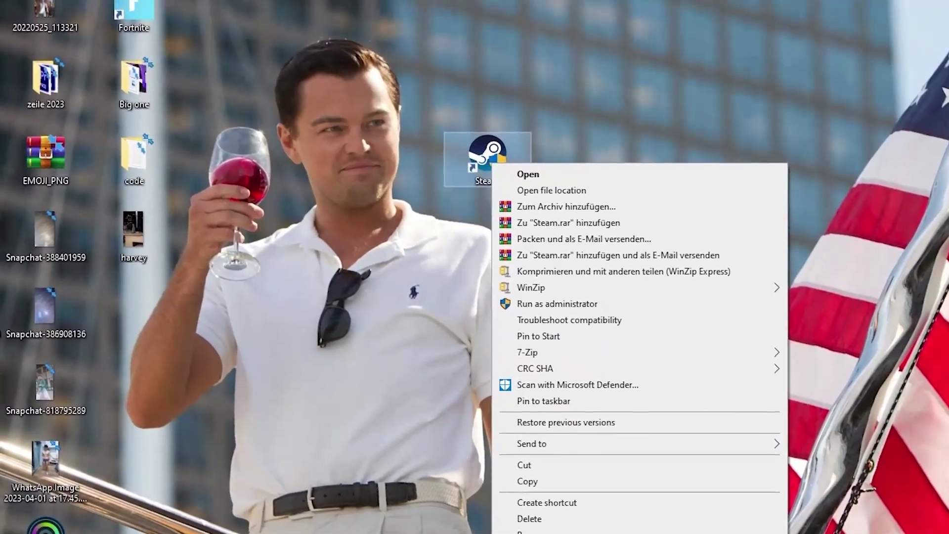
{"action": "left_click", "coordinate": [544, 529]}
{"action": "left_click_drag", "start_coordinate": [601, 237], "coordinate": [498, 57]}
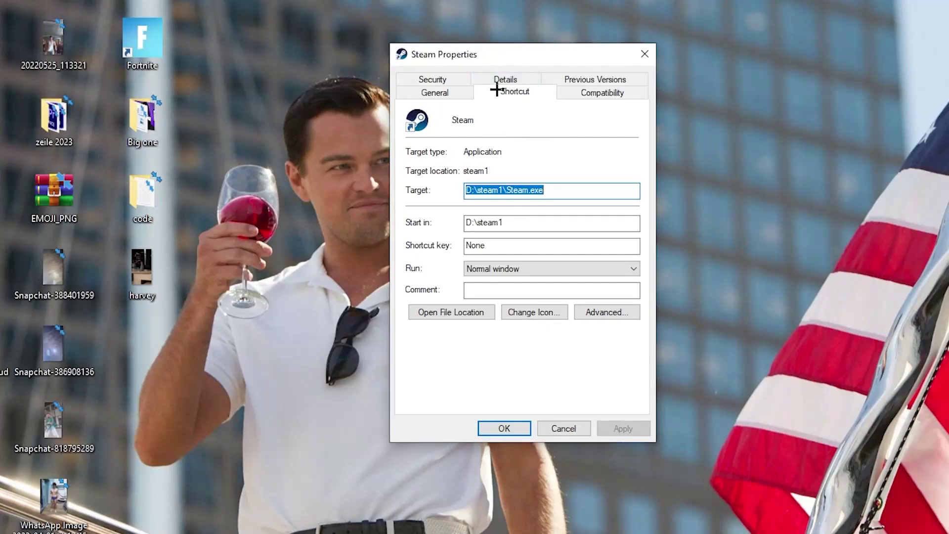
{"action": "left_click", "coordinate": [600, 92]}
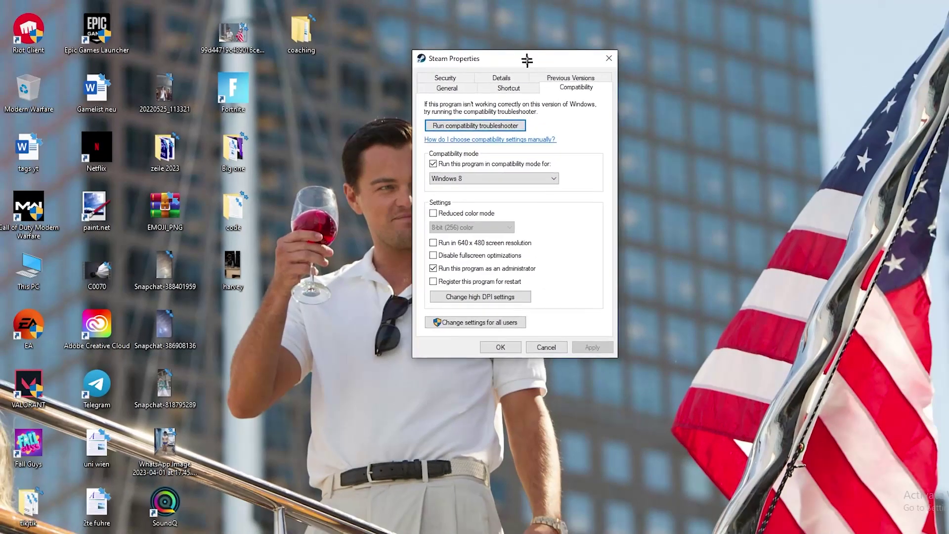
- Review the compatibility modes offered for Steam, keep Windows 8 selected, and accept the properties
{"action": "left_click_drag", "start_coordinate": [527, 61], "coordinate": [516, 30]}
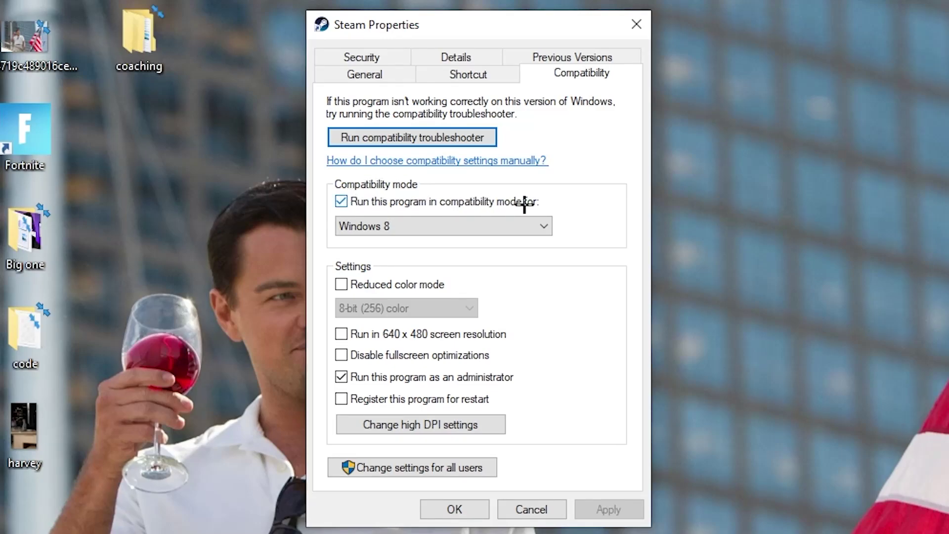
{"action": "left_click", "coordinate": [531, 221]}
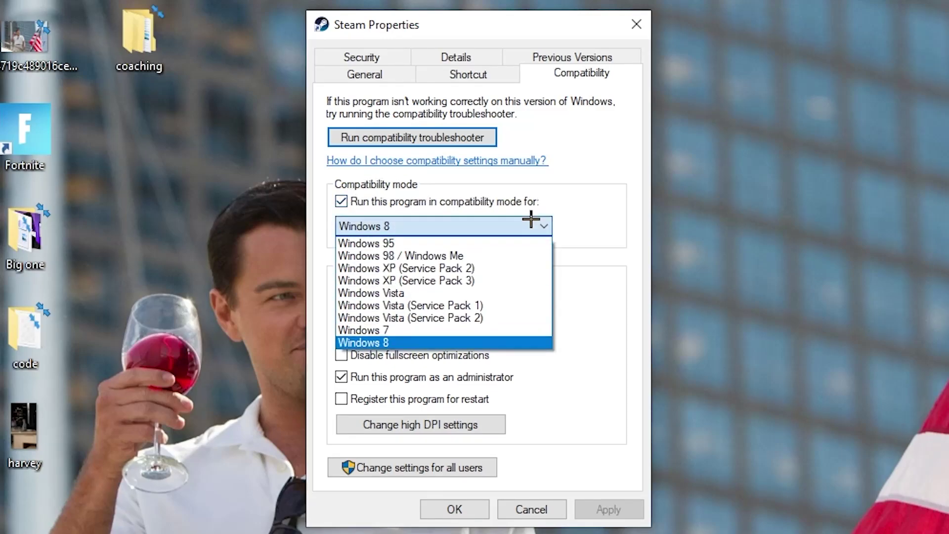
{"action": "left_click", "coordinate": [574, 211]}
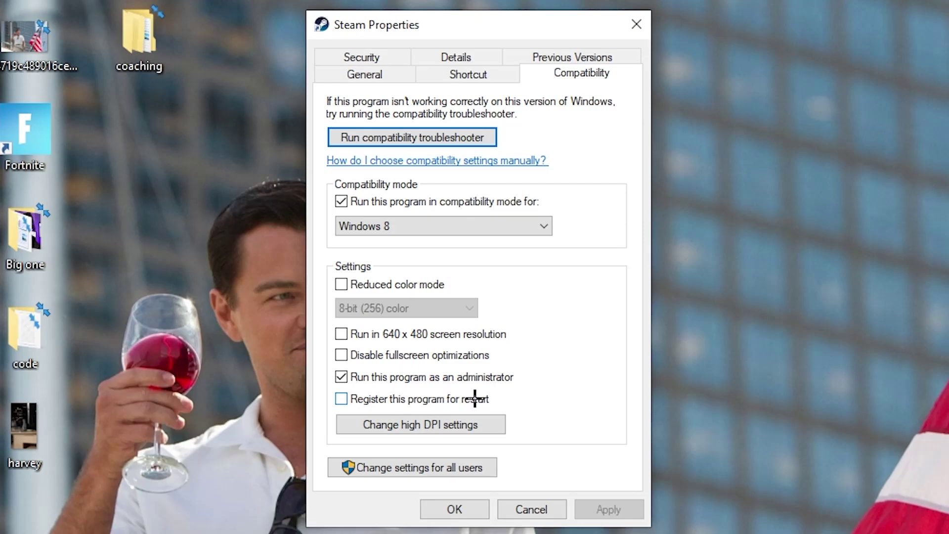
{"action": "left_click", "coordinate": [455, 507]}
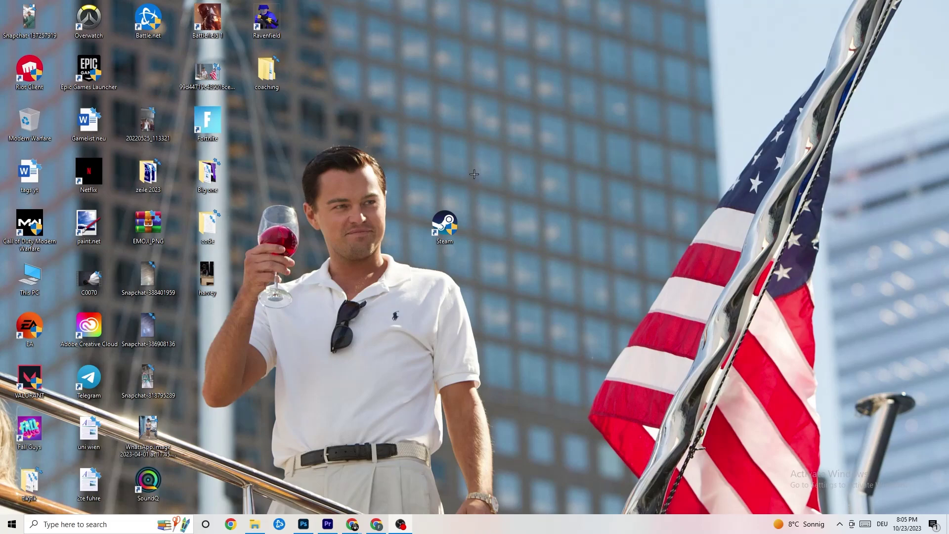
{"action": "left_click_drag", "start_coordinate": [456, 227], "coordinate": [454, 126]}
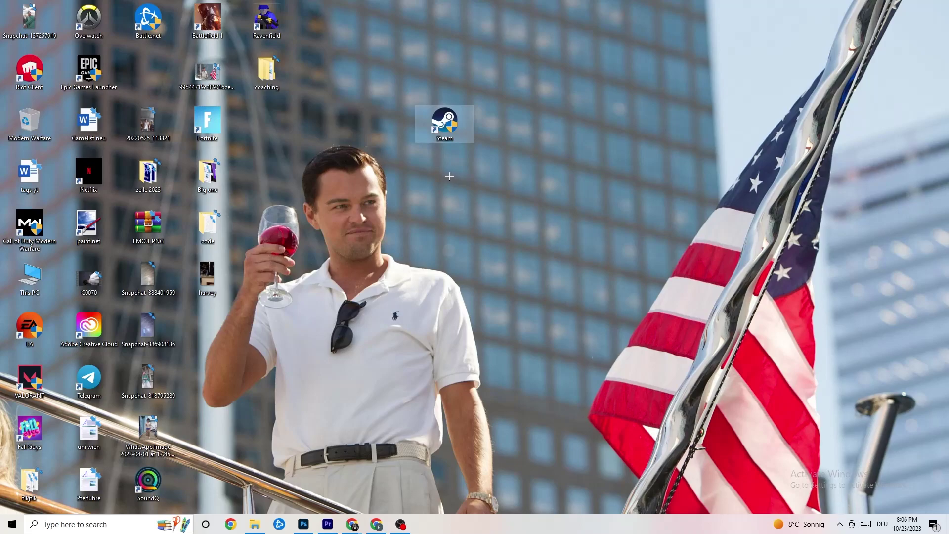
{"action": "left_click_drag", "start_coordinate": [427, 137], "coordinate": [388, 179]}
{"action": "left_click", "coordinate": [409, 134]}
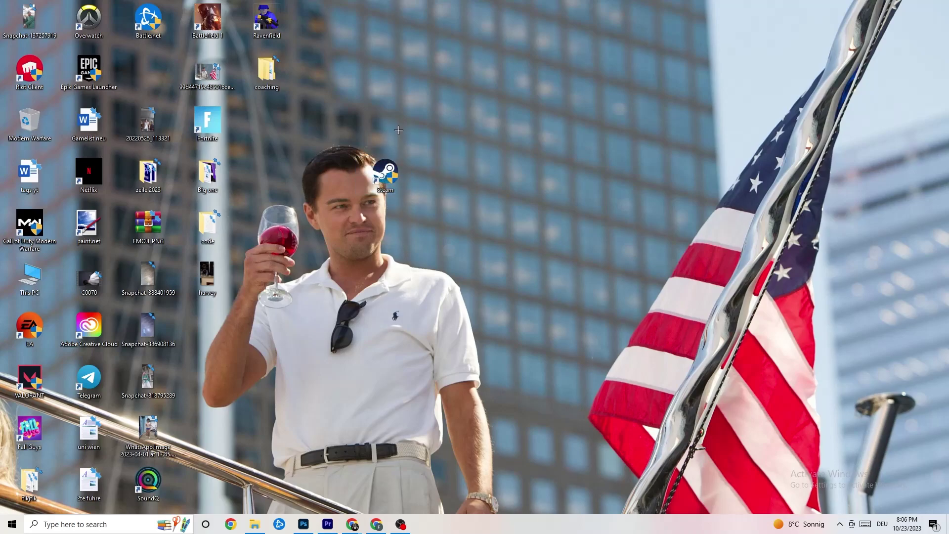
{"action": "left_click_drag", "start_coordinate": [383, 174], "coordinate": [442, 174]}
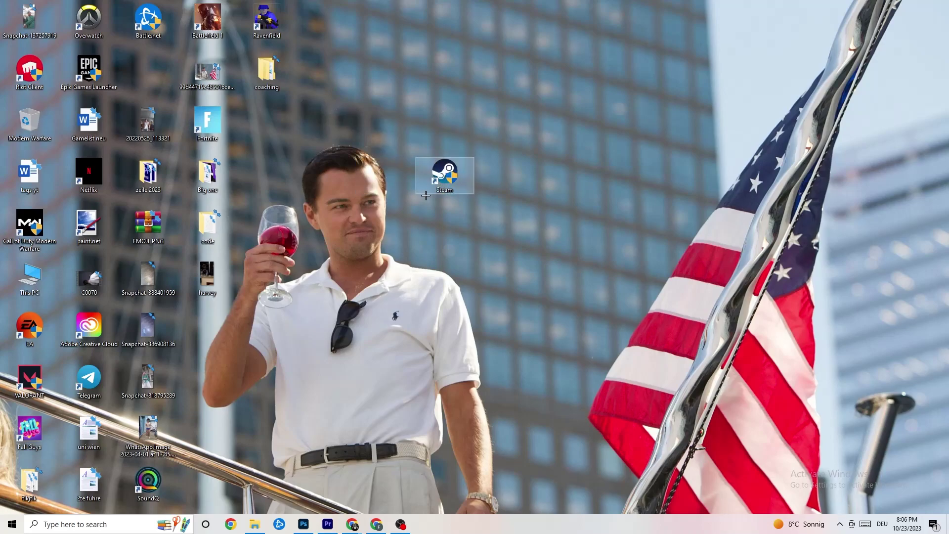
- Check the Steam shortcut's compatibility settings once more and close its properties
{"action": "right_click", "coordinate": [448, 182]}
{"action": "left_click", "coordinate": [473, 446]}
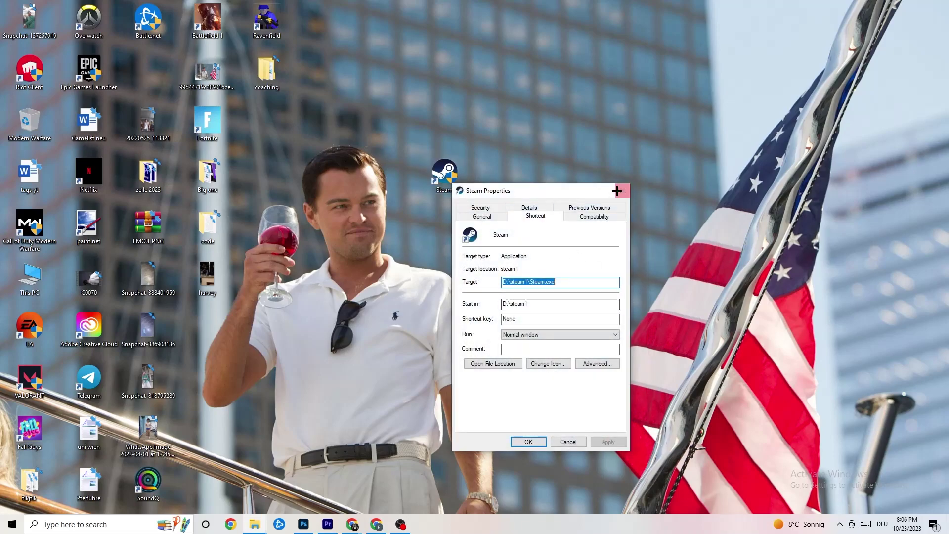
{"action": "left_click", "coordinate": [595, 216]}
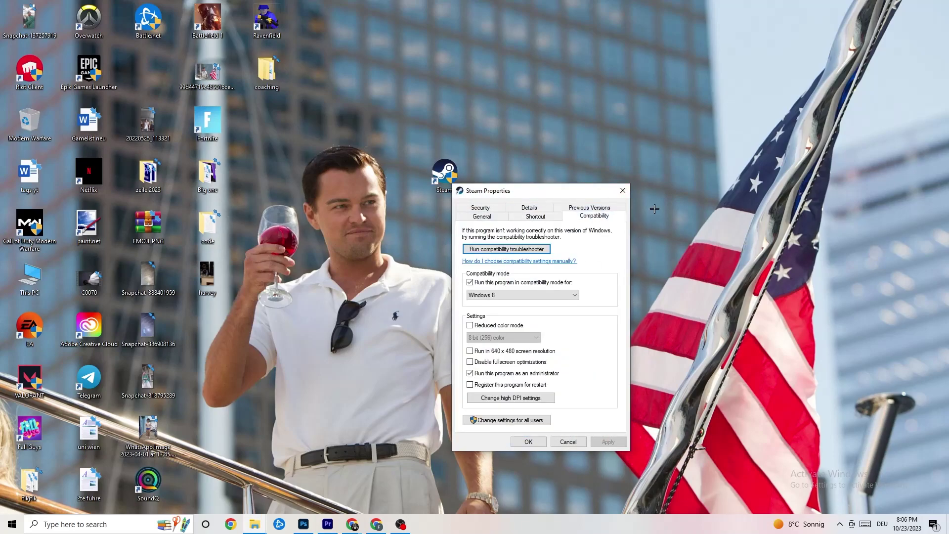
{"action": "left_click", "coordinate": [622, 191]}
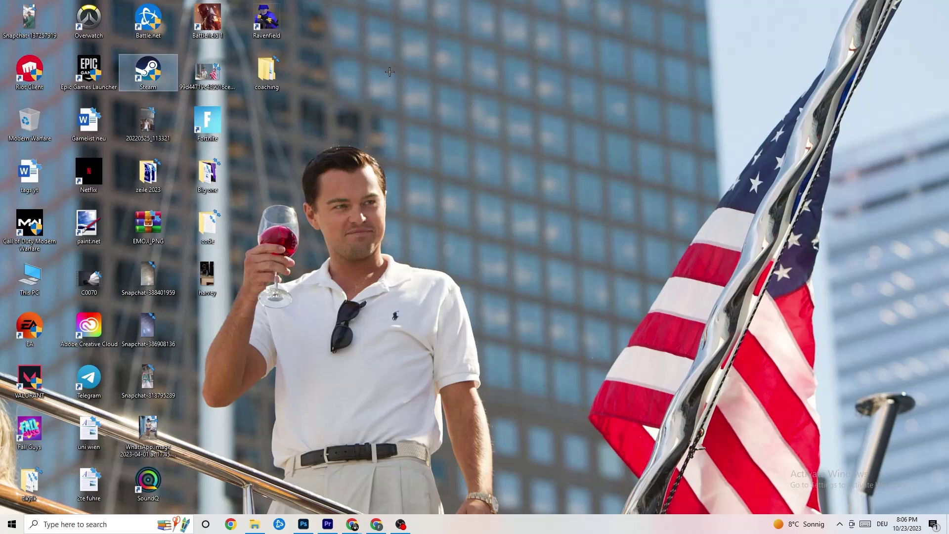
{"action": "left_click", "coordinate": [461, 96]}
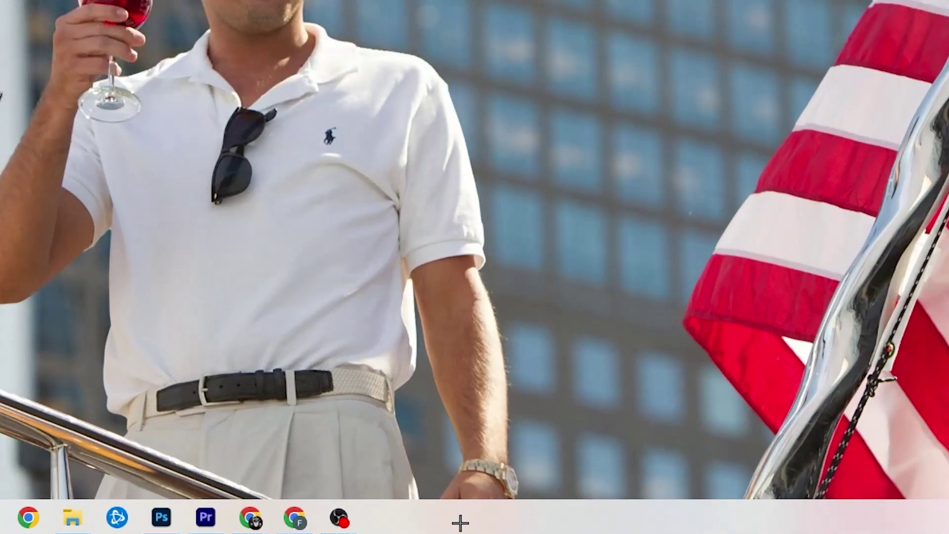
- Open Task Manager and look through the list of running apps and background processes
{"action": "right_click", "coordinate": [407, 527]}
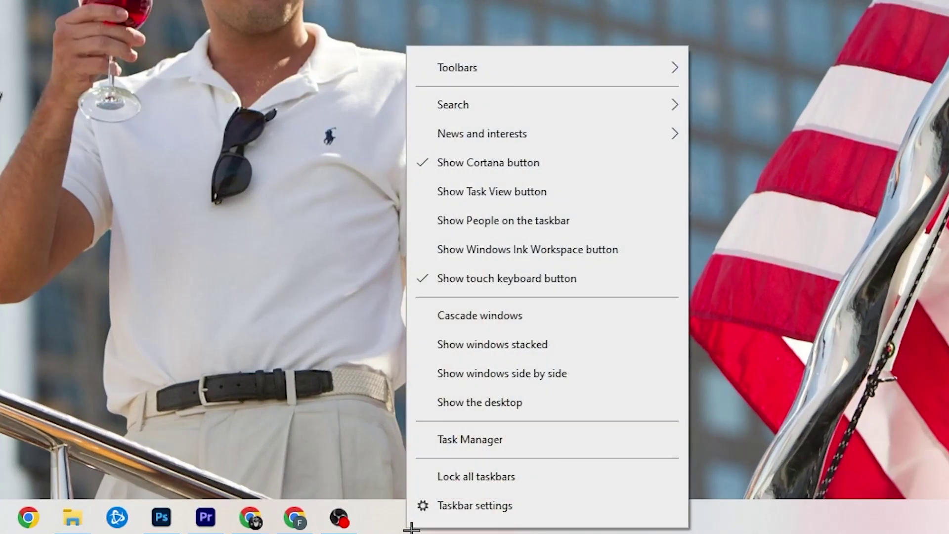
{"action": "left_click", "coordinate": [493, 446]}
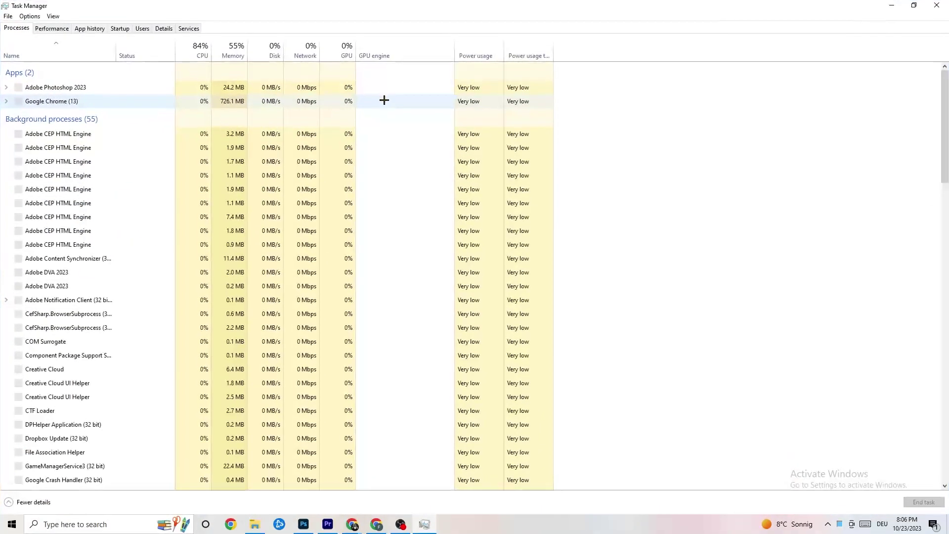
{"action": "left_click_drag", "start_coordinate": [395, 4], "coordinate": [409, 47]}
{"action": "left_click", "coordinate": [540, 46]}
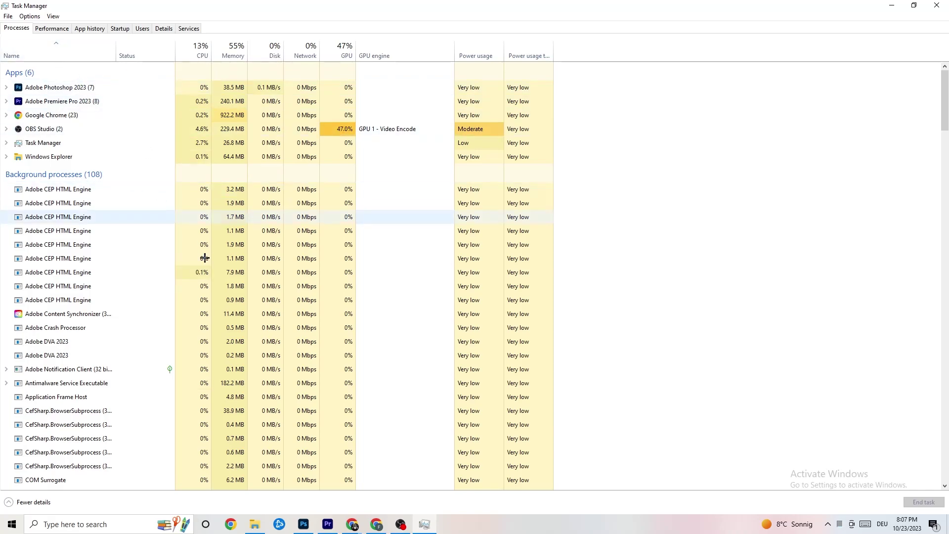
{"action": "scroll", "coordinate": [125, 260], "scroll_direction": "down", "scroll_amount": 4}
{"action": "scroll", "coordinate": [126, 260], "scroll_direction": "down", "scroll_amount": 13}
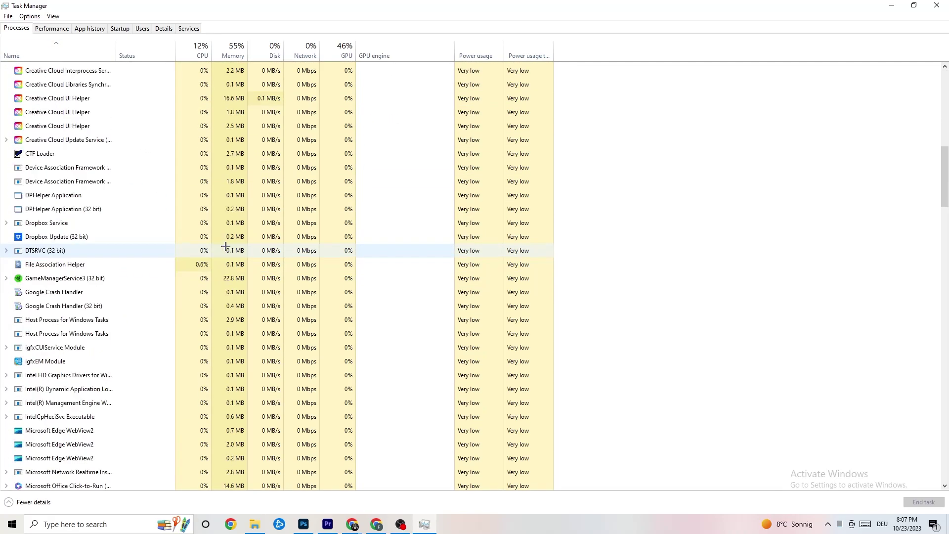
{"action": "scroll", "coordinate": [260, 242], "scroll_direction": "up", "scroll_amount": 17}
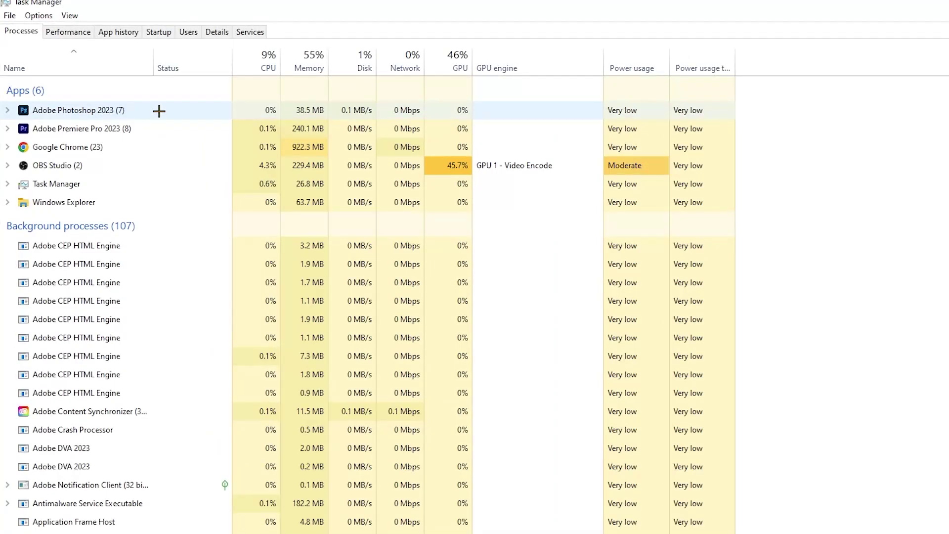
- End the Adobe Photoshop 2023 task among the running apps
{"action": "right_click", "coordinate": [322, 110]}
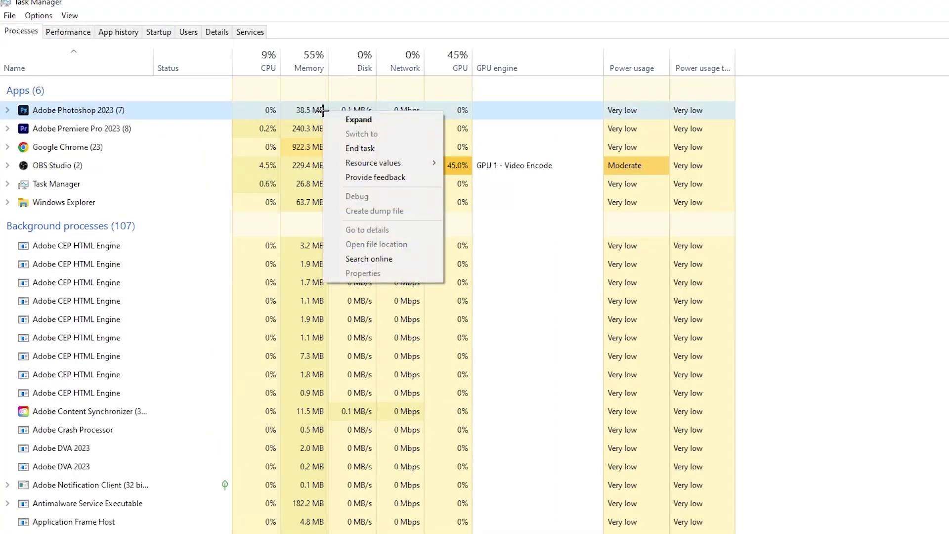
{"action": "left_click", "coordinate": [172, 116]}
{"action": "right_click", "coordinate": [175, 115]}
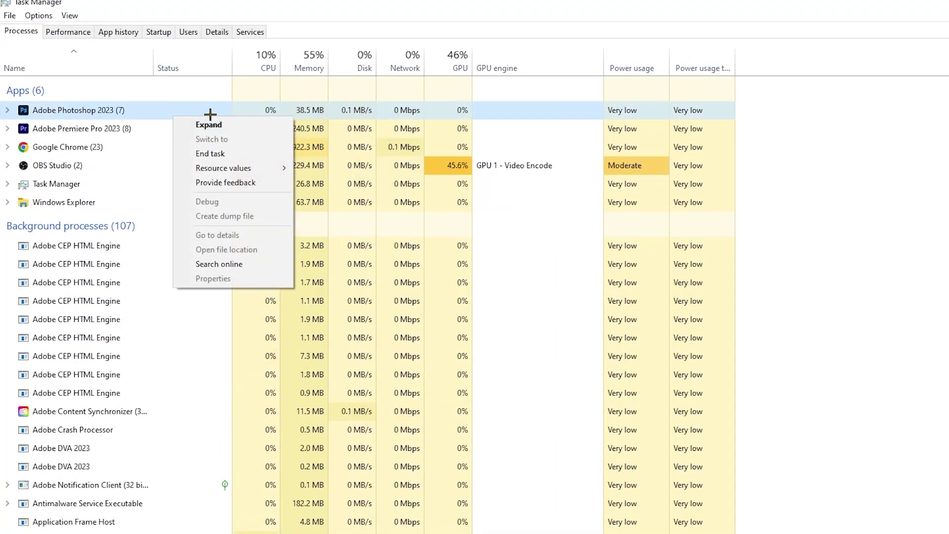
{"action": "left_click", "coordinate": [249, 151]}
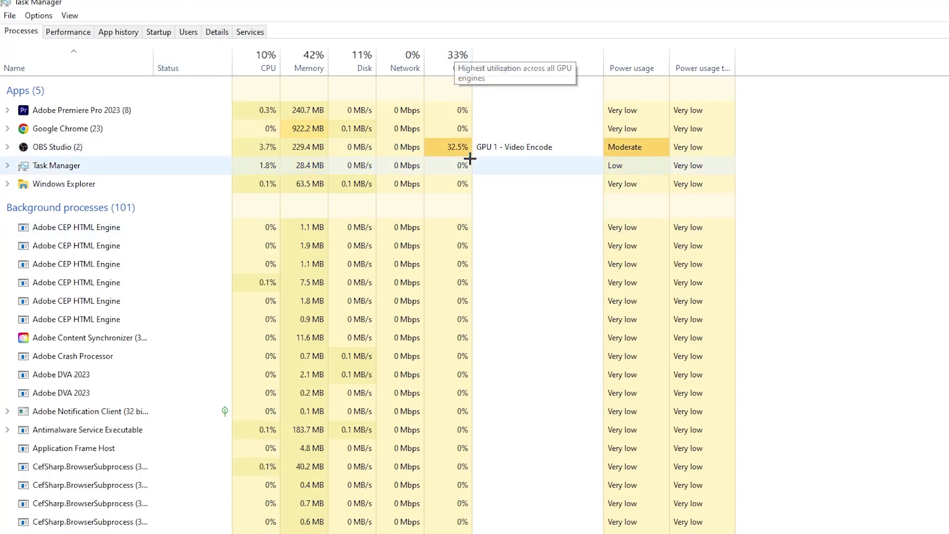
{"action": "left_click", "coordinate": [455, 147]}
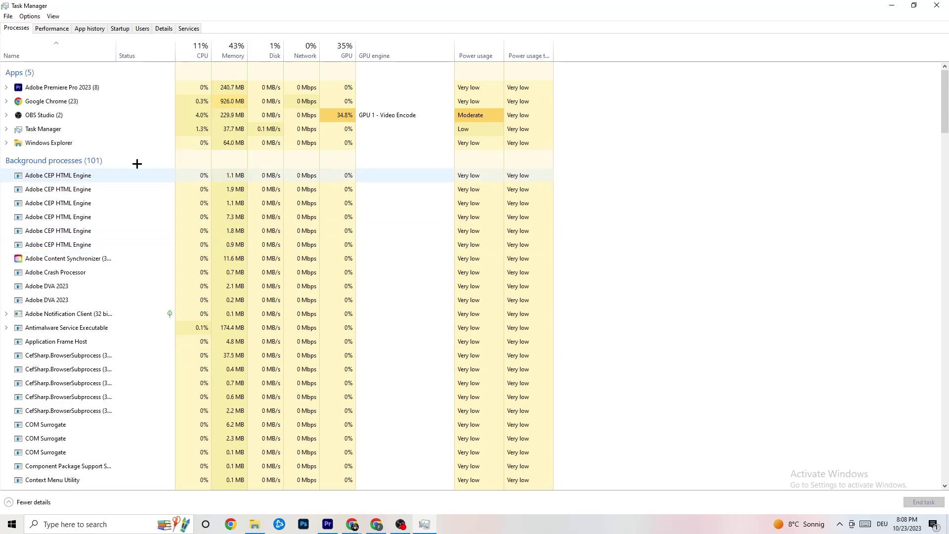
- View the priority options for the Adobe Premiere Pro process in the process details and dismiss them
{"action": "left_click", "coordinate": [164, 28]}
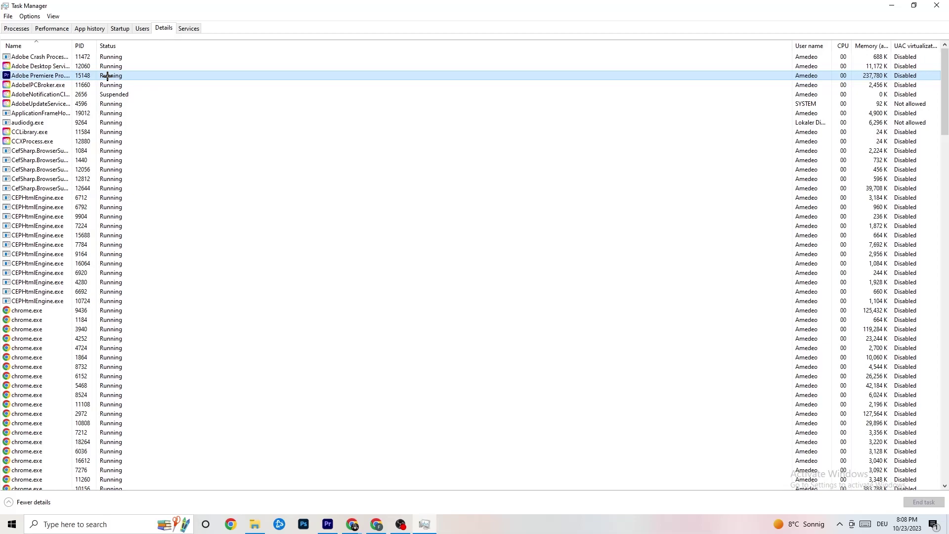
{"action": "right_click", "coordinate": [107, 76]}
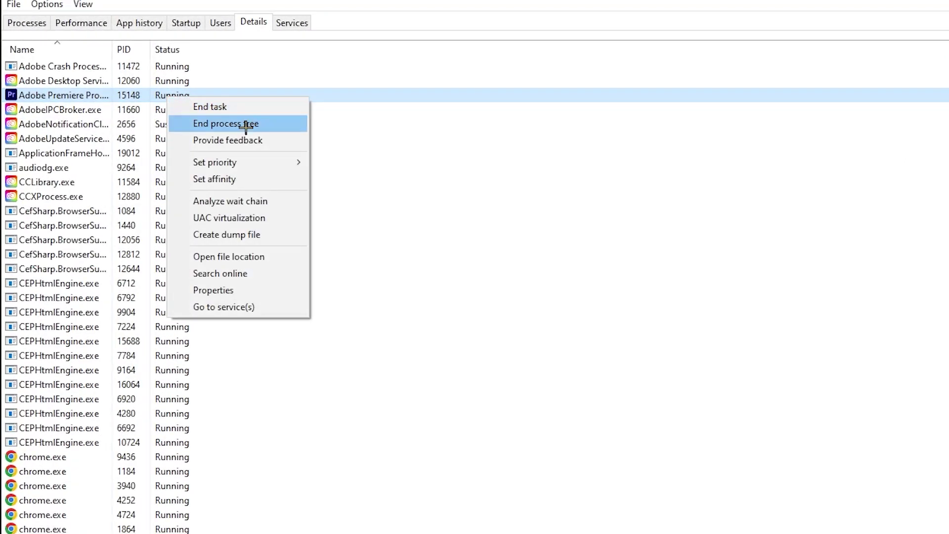
{"action": "mouse_move", "coordinate": [259, 164]}
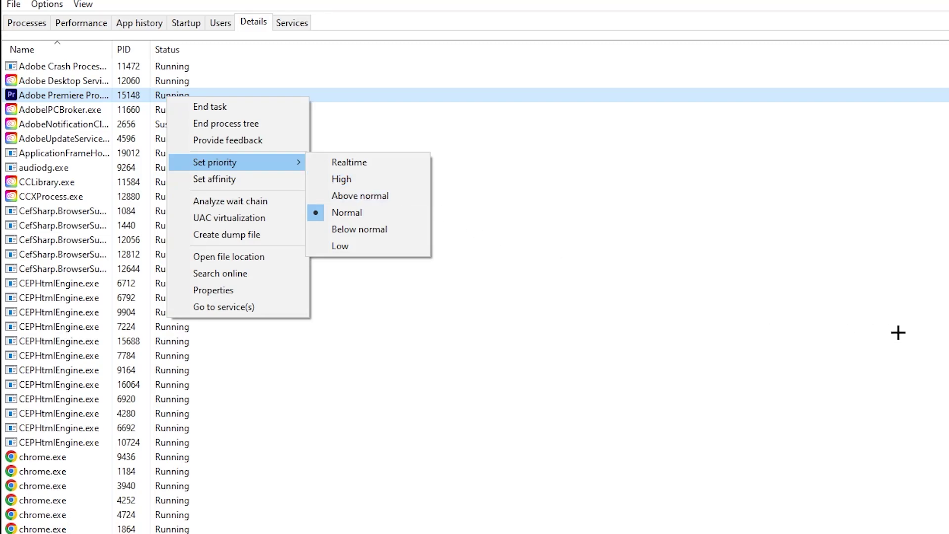
{"action": "left_click", "coordinate": [348, 67]}
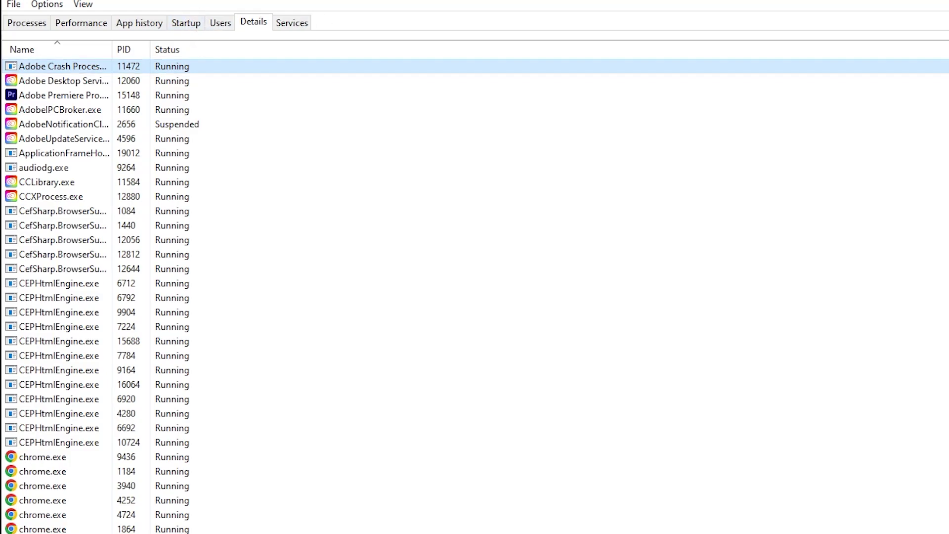
- View the startup programs and the options available for Adobe Updater Startup Utility, leaving it enabled
{"action": "left_click", "coordinate": [185, 22]}
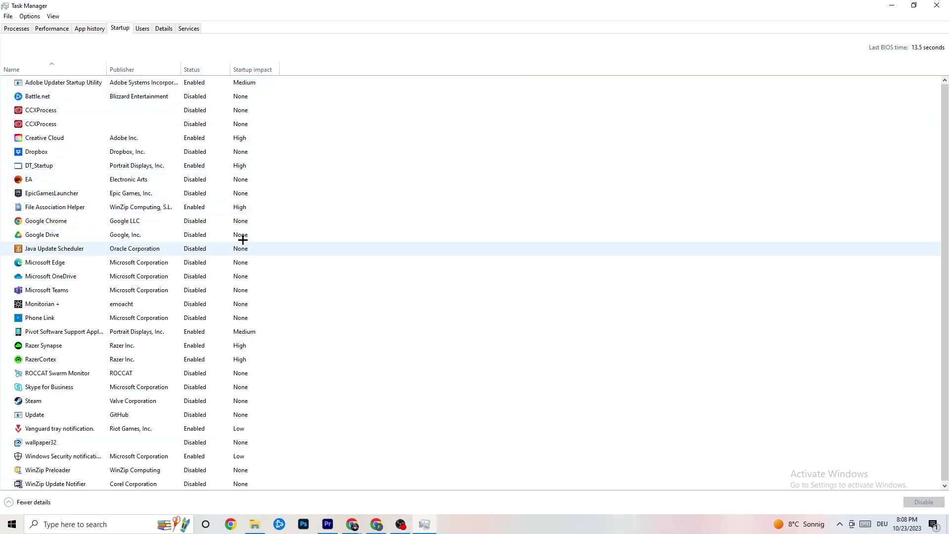
{"action": "left_click", "coordinate": [201, 86]}
{"action": "right_click", "coordinate": [207, 87]}
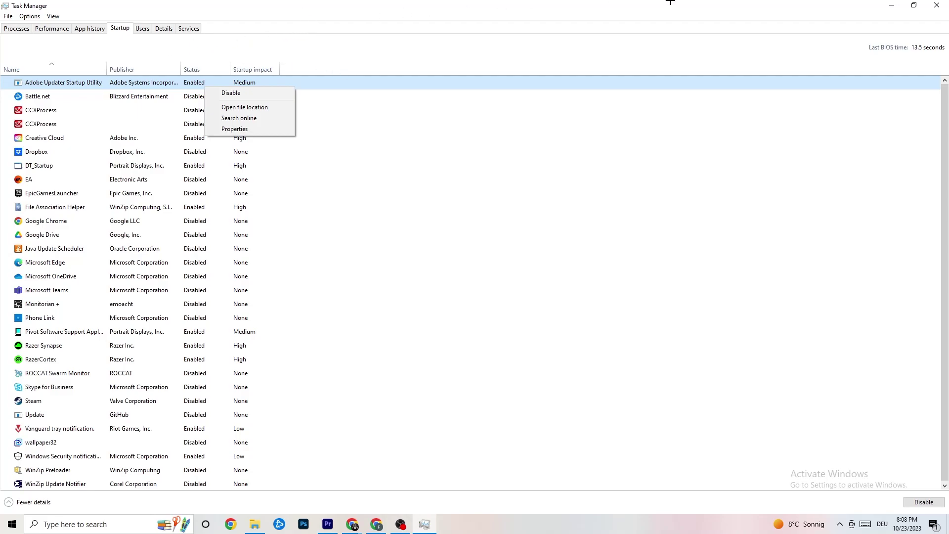
{"action": "left_click", "coordinate": [355, 2]}
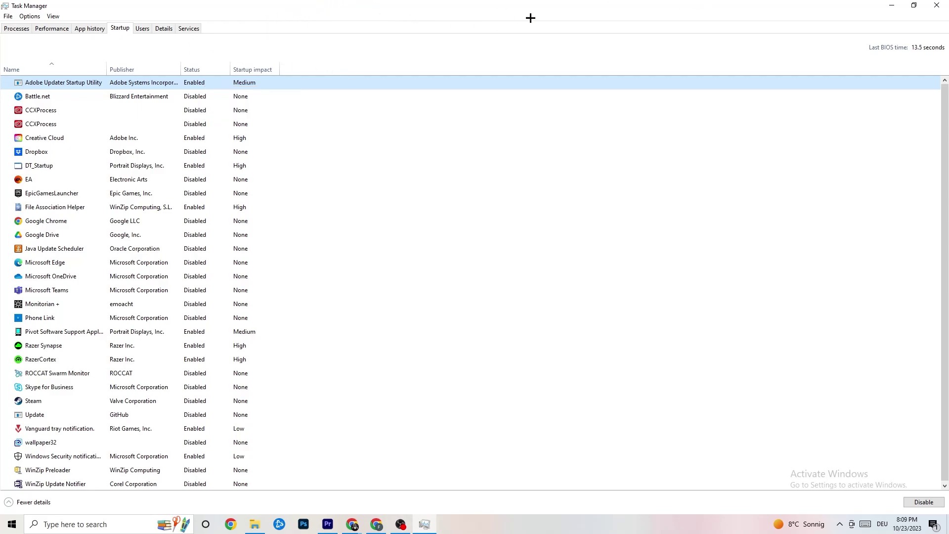
- Close Task Manager and look through the display page of the Windows system settings
{"action": "left_click", "coordinate": [937, 5]}
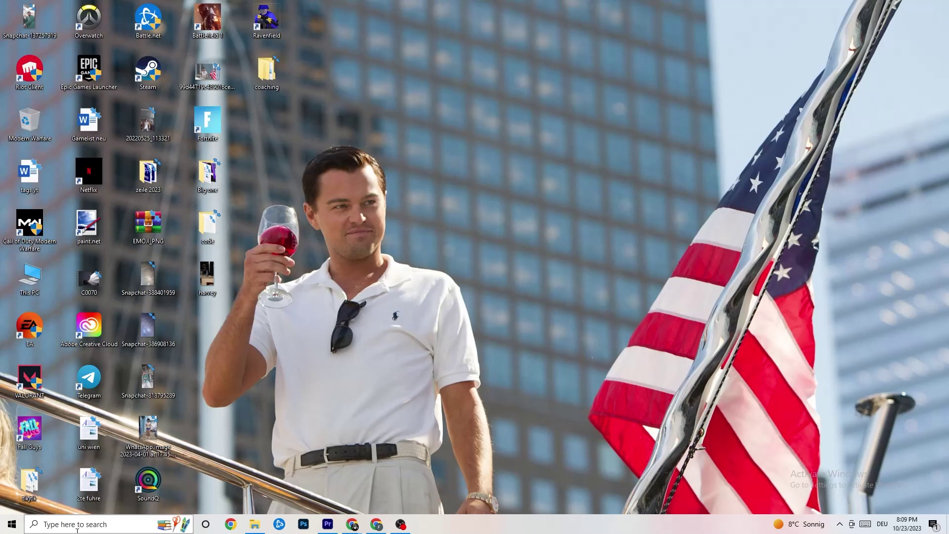
{"action": "left_click", "coordinate": [11, 524]}
{"action": "left_click", "coordinate": [12, 478]}
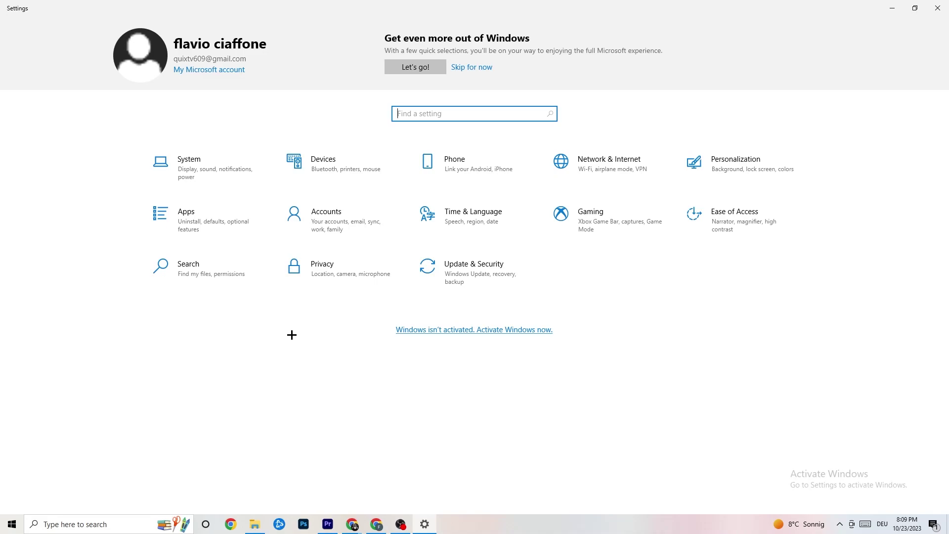
{"action": "left_click", "coordinate": [225, 171]}
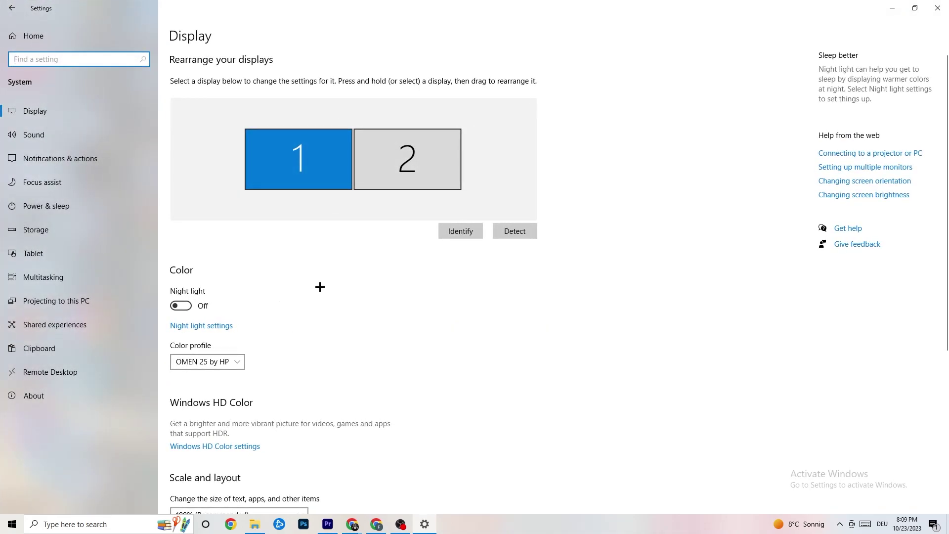
{"action": "scroll", "coordinate": [534, 192], "scroll_direction": "down", "scroll_amount": 1}
{"action": "scroll", "coordinate": [533, 193], "scroll_direction": "up", "scroll_amount": 1}
{"action": "scroll", "coordinate": [381, 212], "scroll_direction": "down", "scroll_amount": 5}
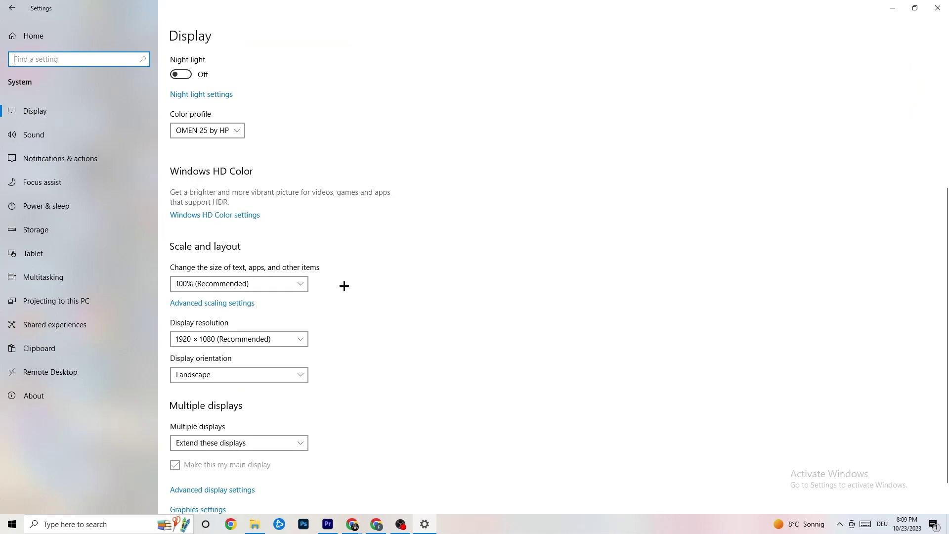
- View the text scaling and display resolution choices under Scale and layout, keeping the recommended values
{"action": "left_click", "coordinate": [300, 286]}
{"action": "left_click", "coordinate": [287, 280]}
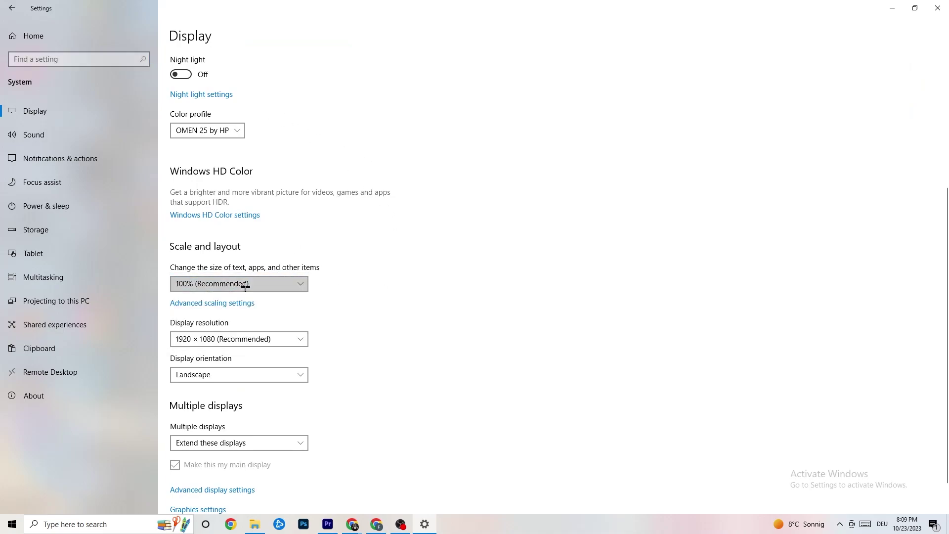
{"action": "left_click", "coordinate": [286, 341]}
{"action": "left_click", "coordinate": [421, 298]}
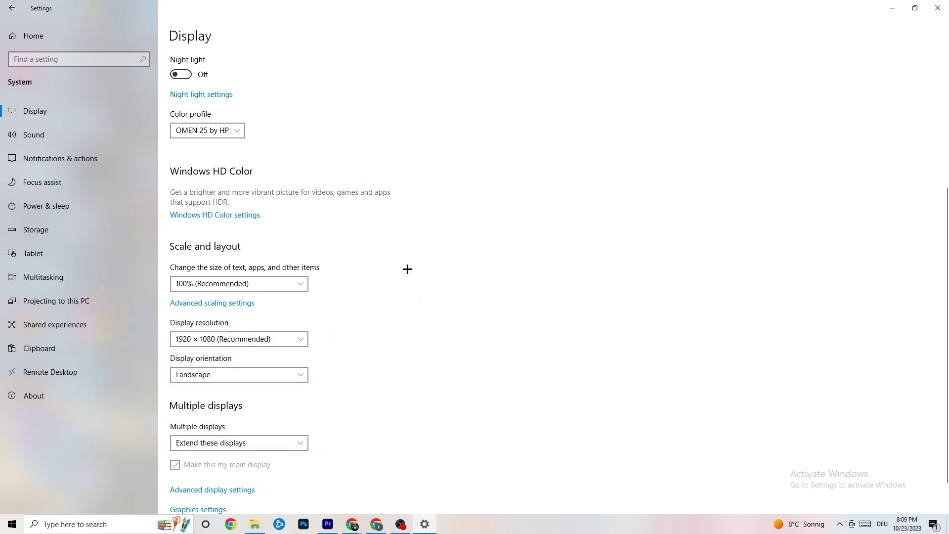
- View the available power plans through the additional power settings of Power & sleep, then close Power Options
{"action": "scroll", "coordinate": [409, 284], "scroll_direction": "down", "scroll_amount": 1}
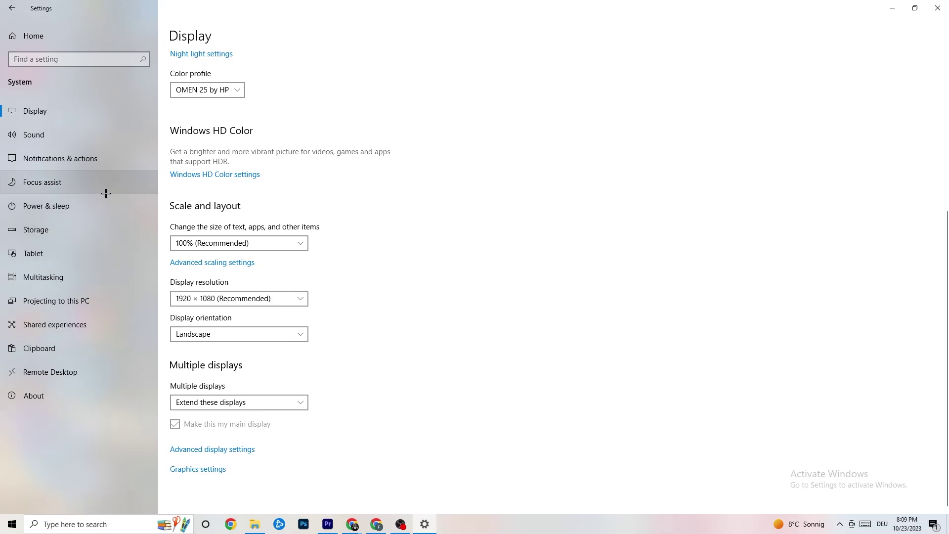
{"action": "left_click", "coordinate": [94, 206]}
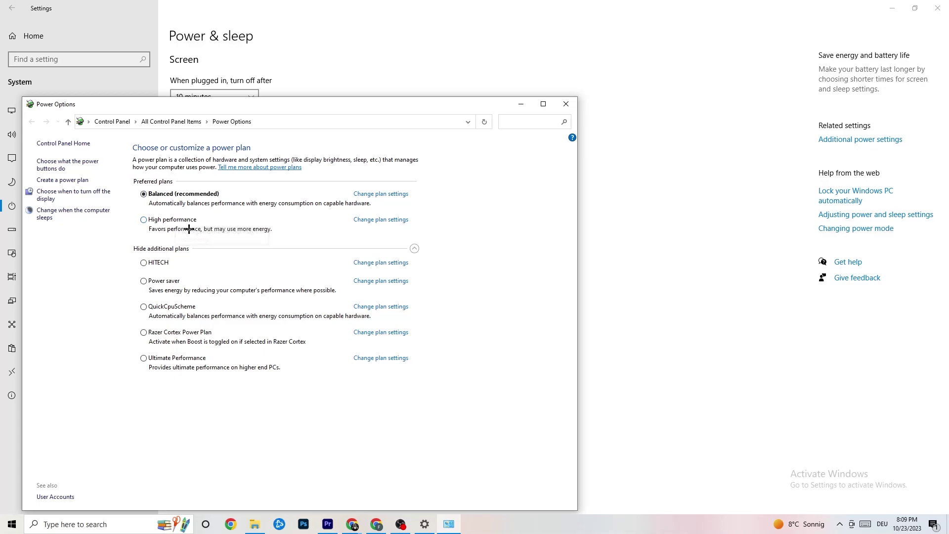
{"action": "left_click", "coordinate": [566, 107]}
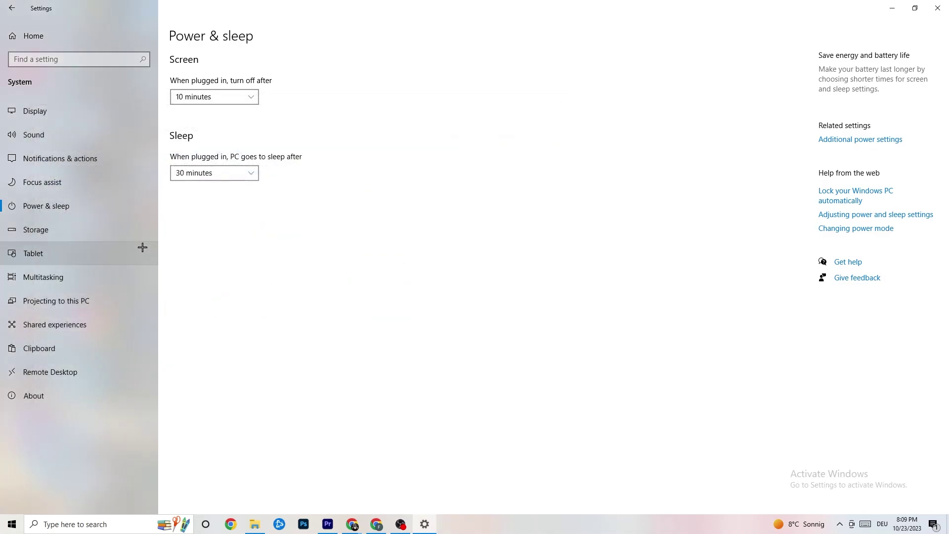
- Review the Storage Sense configuration and its run frequency choices, leaving the schedule on every week
{"action": "left_click", "coordinate": [61, 237]}
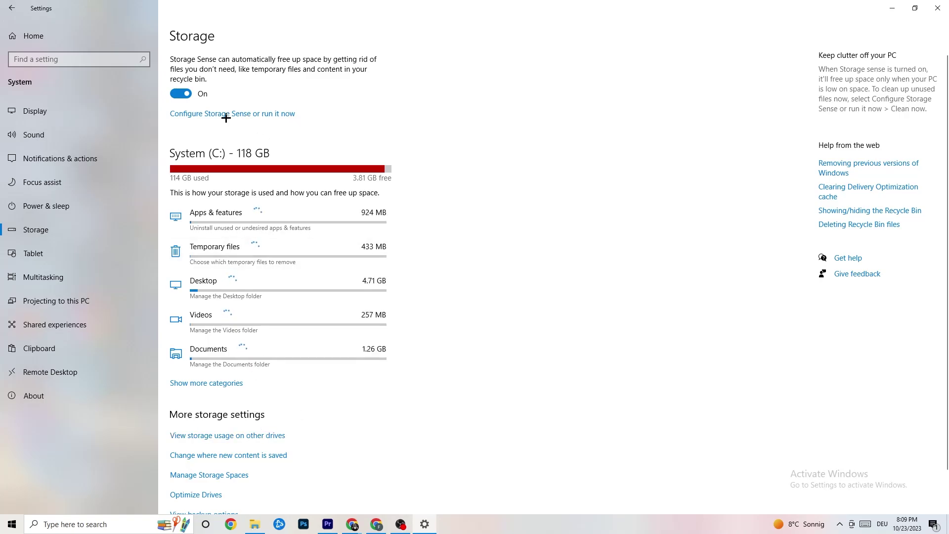
{"action": "left_click", "coordinate": [266, 114]}
{"action": "left_click", "coordinate": [132, 146]}
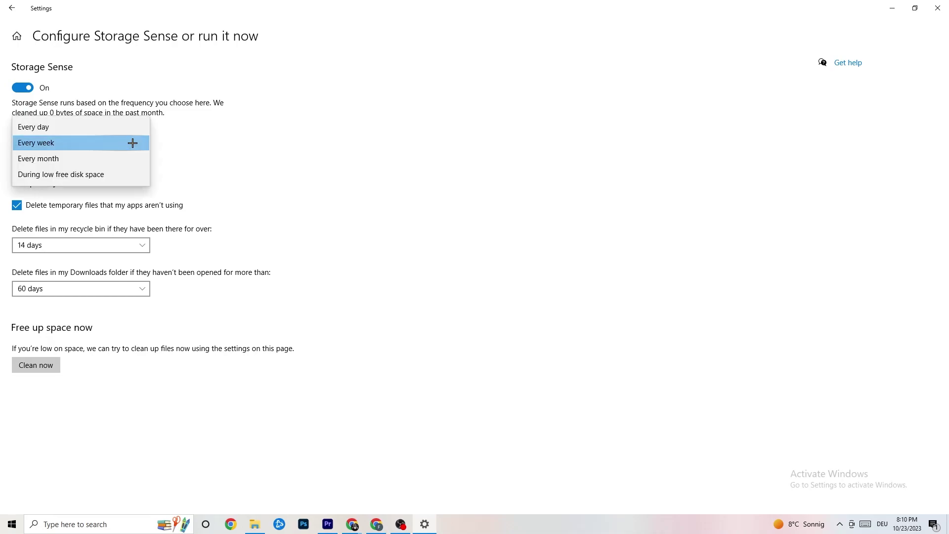
{"action": "left_click", "coordinate": [295, 141]}
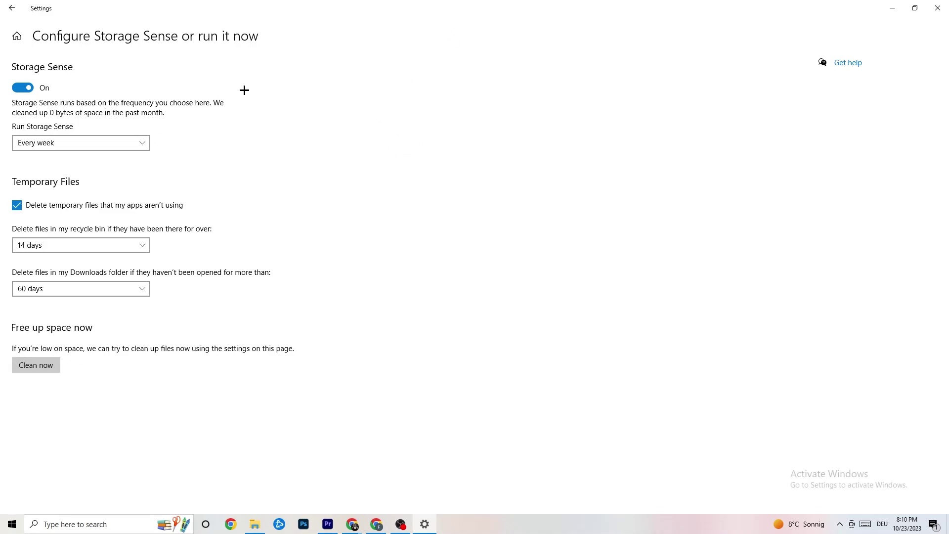
{"action": "left_click", "coordinate": [15, 9]}
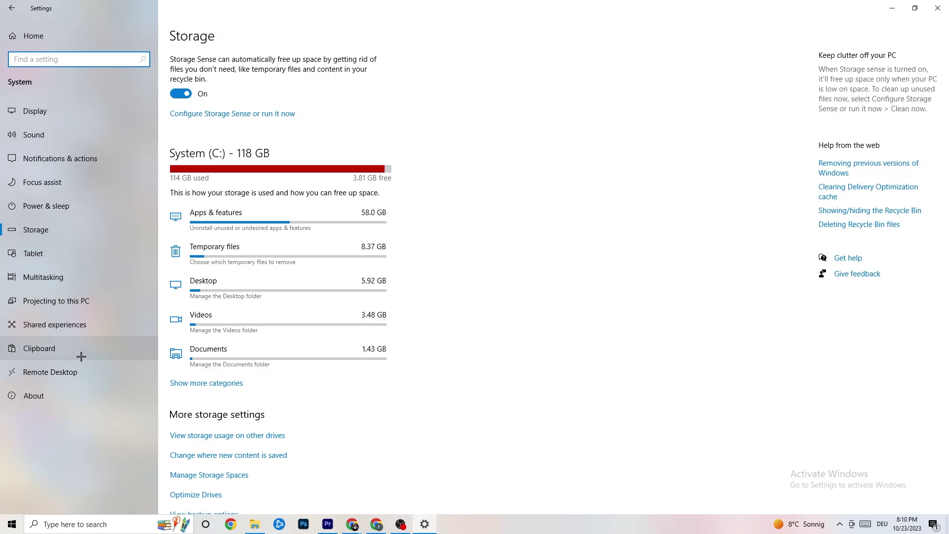
- Check the Xbox Game Bar, Captures and Game Mode pages in the gaming settings
{"action": "left_click", "coordinate": [8, 12]}
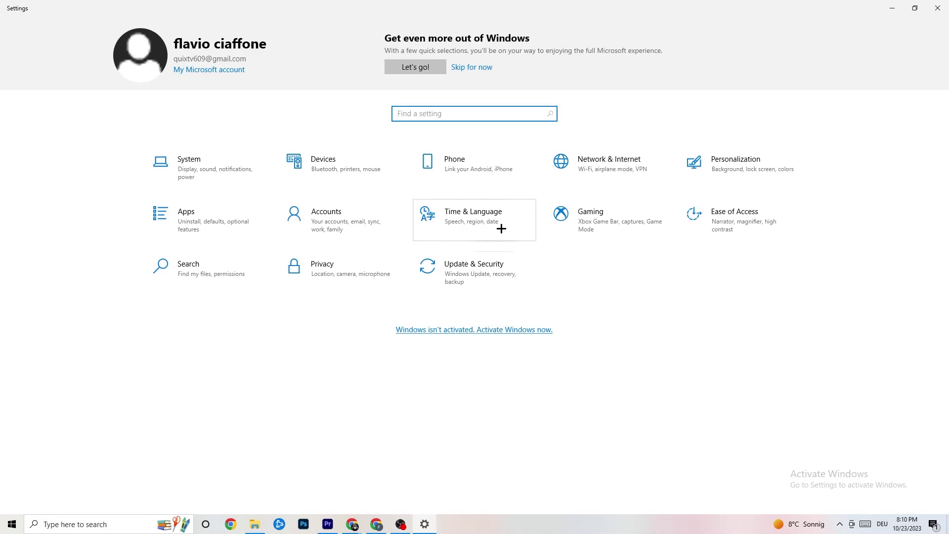
{"action": "left_click", "coordinate": [618, 235]}
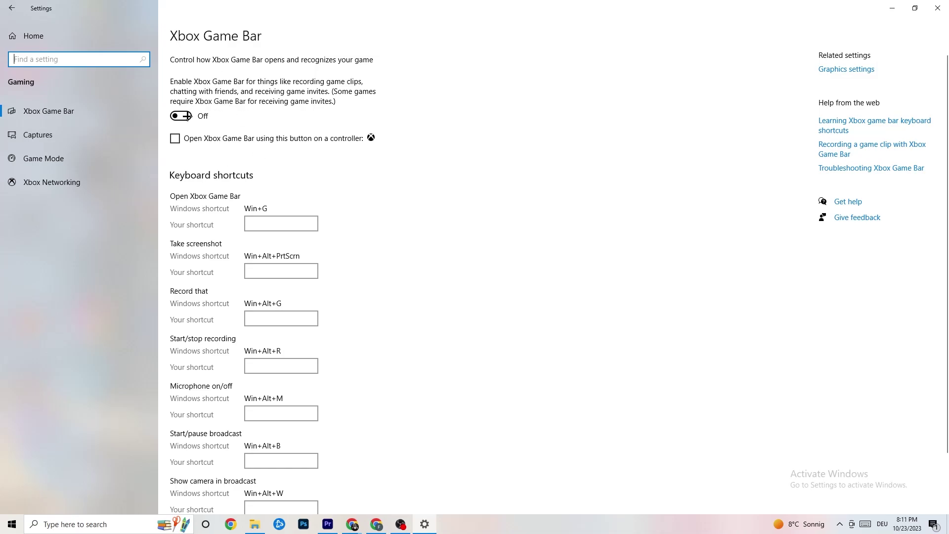
{"action": "left_click", "coordinate": [90, 135]}
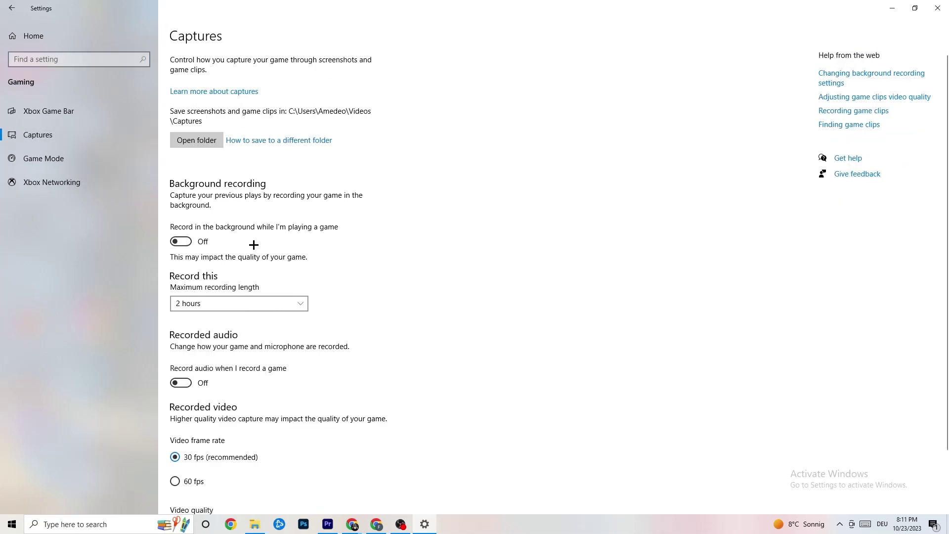
{"action": "scroll", "coordinate": [328, 207], "scroll_direction": "down", "scroll_amount": 3}
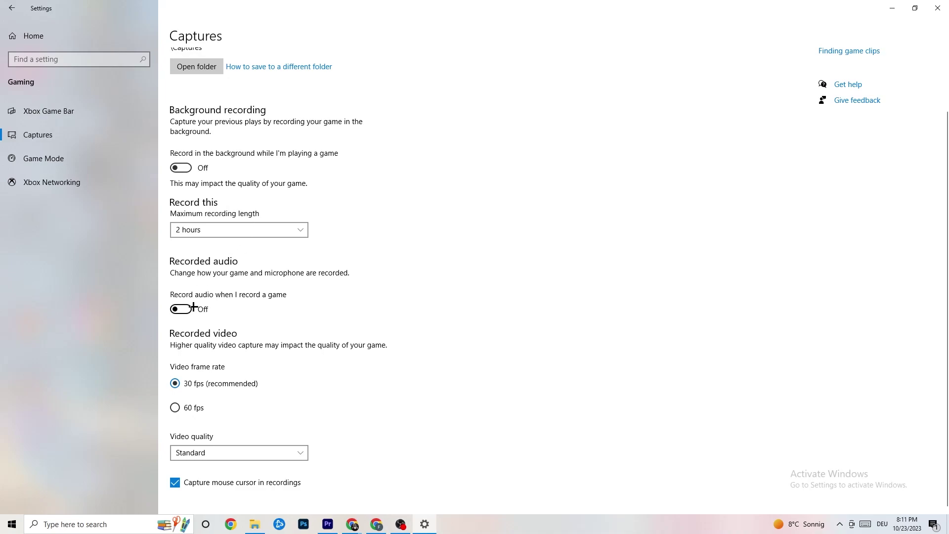
{"action": "left_click", "coordinate": [62, 157]}
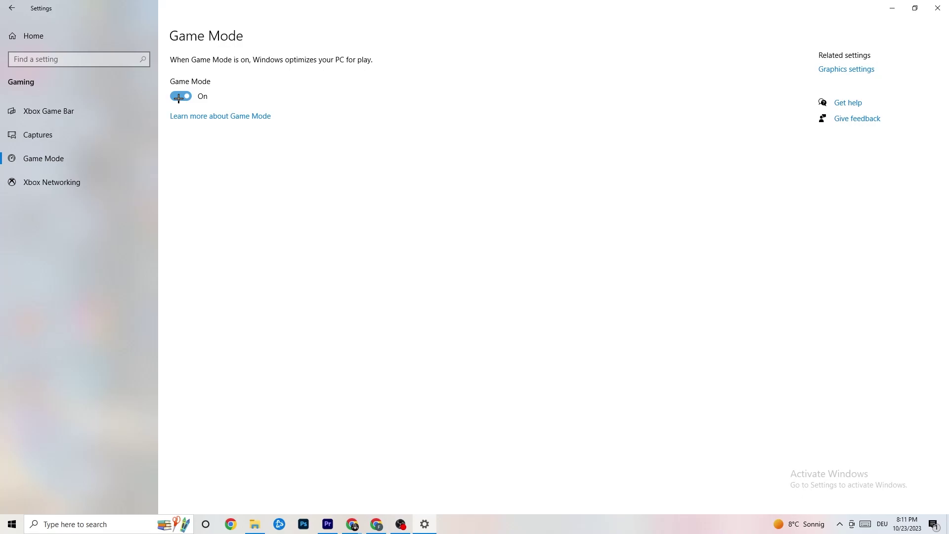
- Check the Windows Update and Troubleshoot pages under Update & Security, then close Settings
{"action": "left_click", "coordinate": [33, 35]}
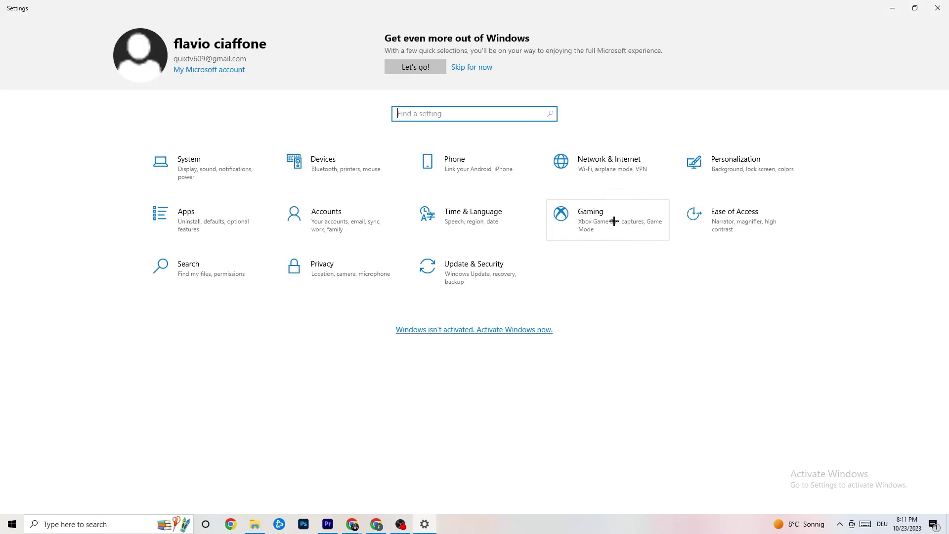
{"action": "left_click", "coordinate": [481, 268]}
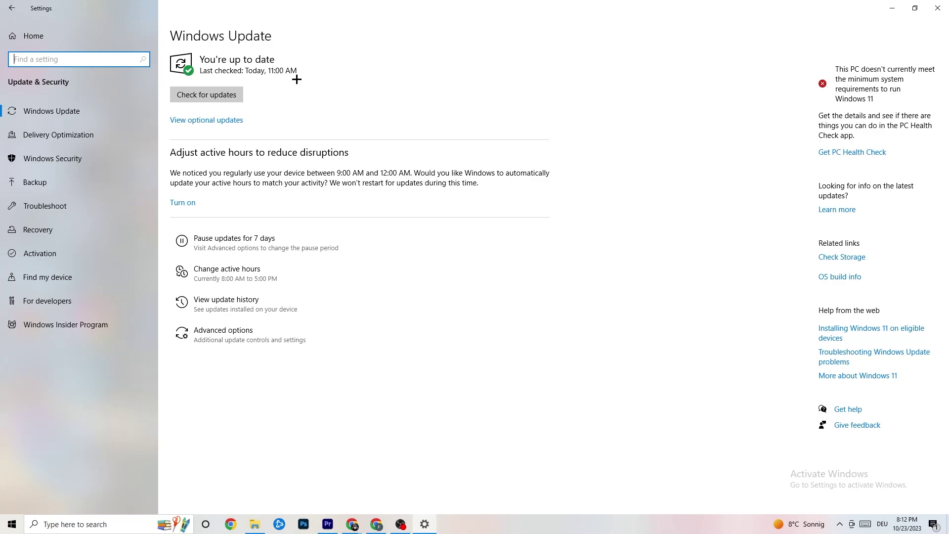
{"action": "left_click", "coordinate": [115, 113]}
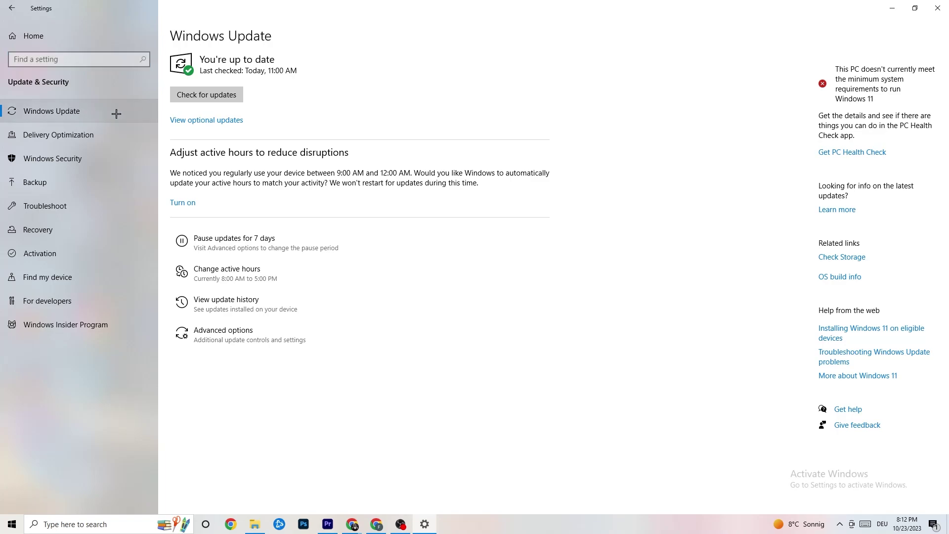
{"action": "left_click", "coordinate": [52, 199]}
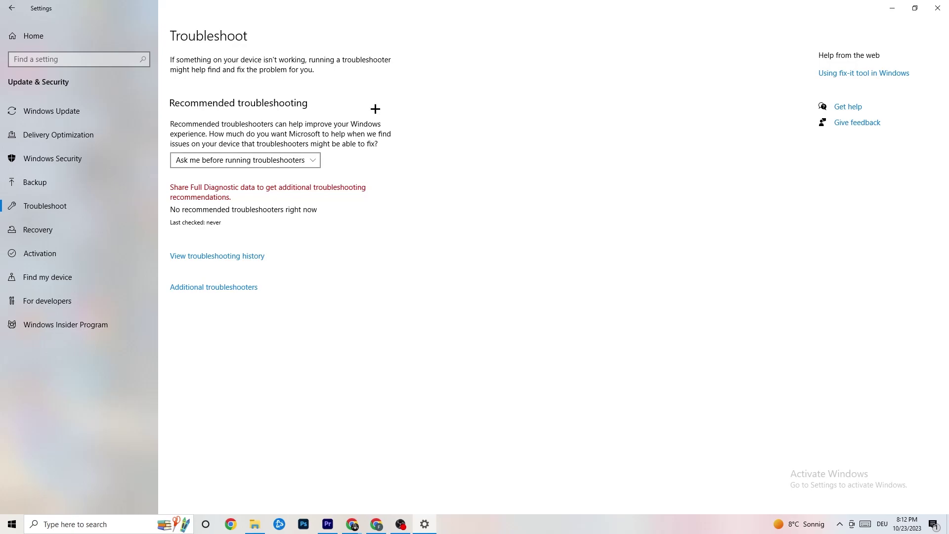
{"action": "left_click", "coordinate": [939, 6]}
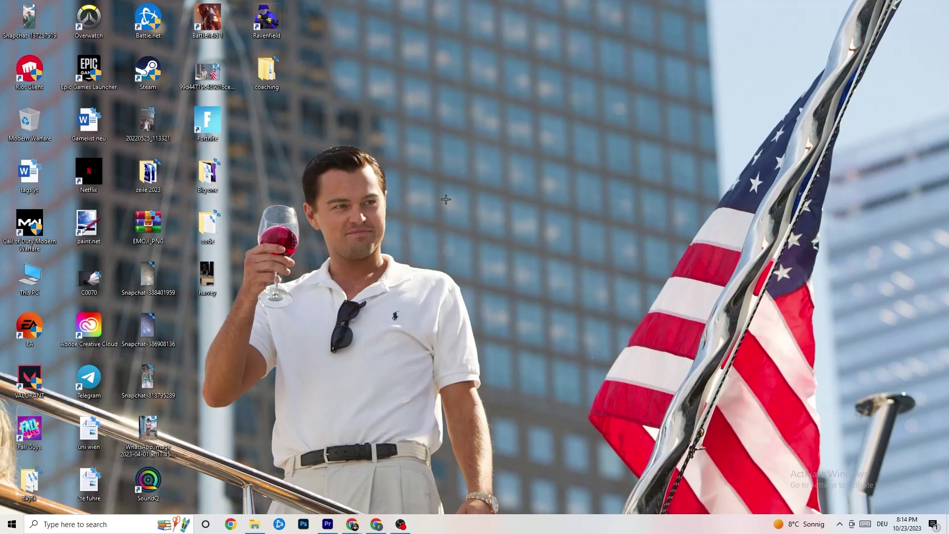
- Open NVIDIA Control Panel from the desktop and examine the 3D image settings with preview
{"action": "right_click", "coordinate": [425, 129]}
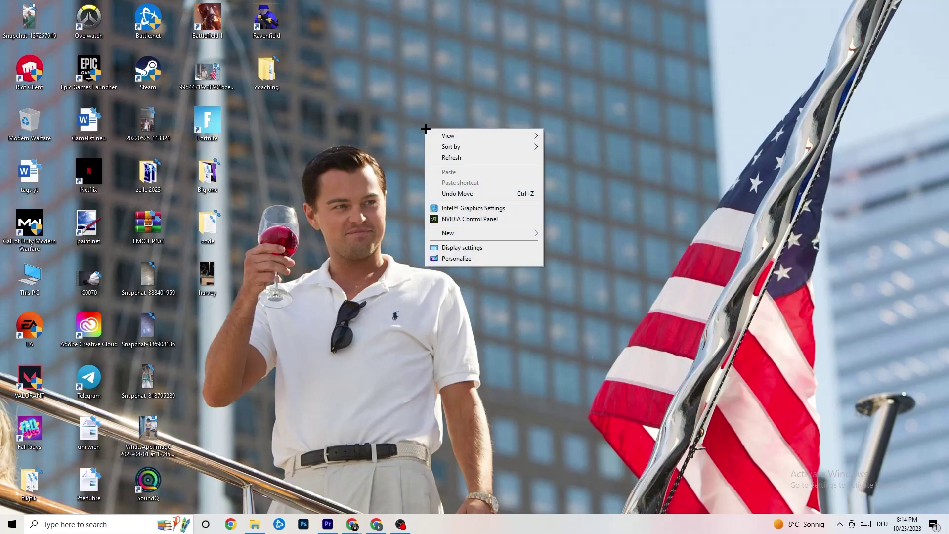
{"action": "left_click", "coordinate": [460, 219]}
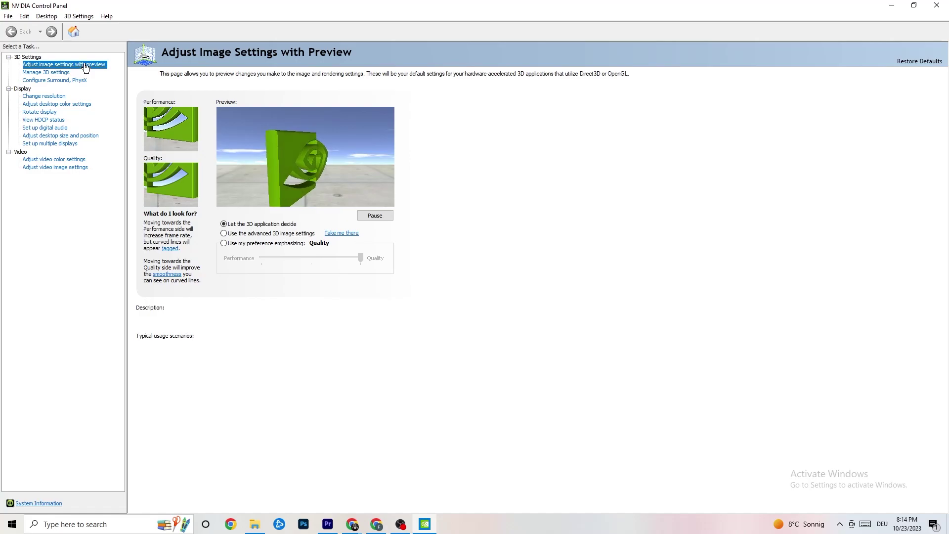
{"action": "mouse_move", "coordinate": [271, 236]}
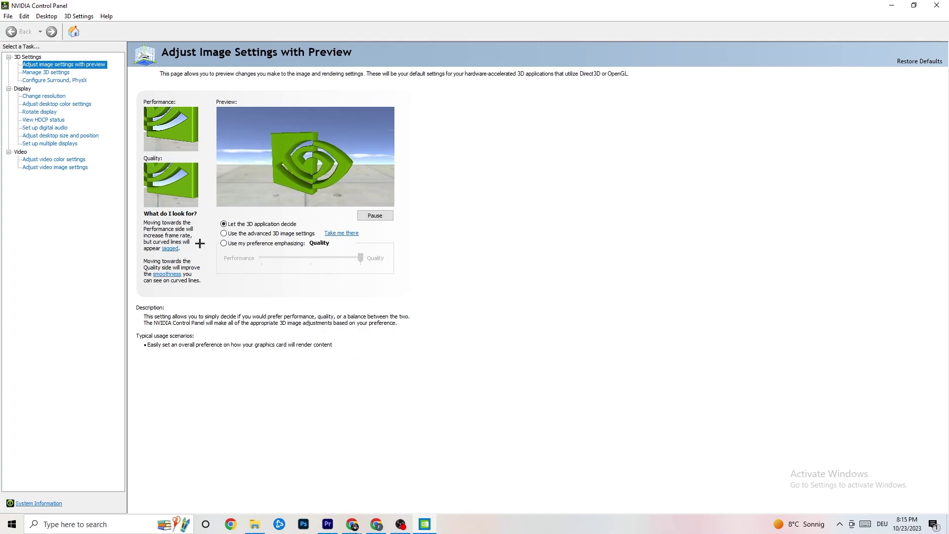
- Check the native 1920 × 1080 resolution and refresh rate on the Change Resolution page, then close NVIDIA Control Panel
{"action": "left_click", "coordinate": [40, 97]}
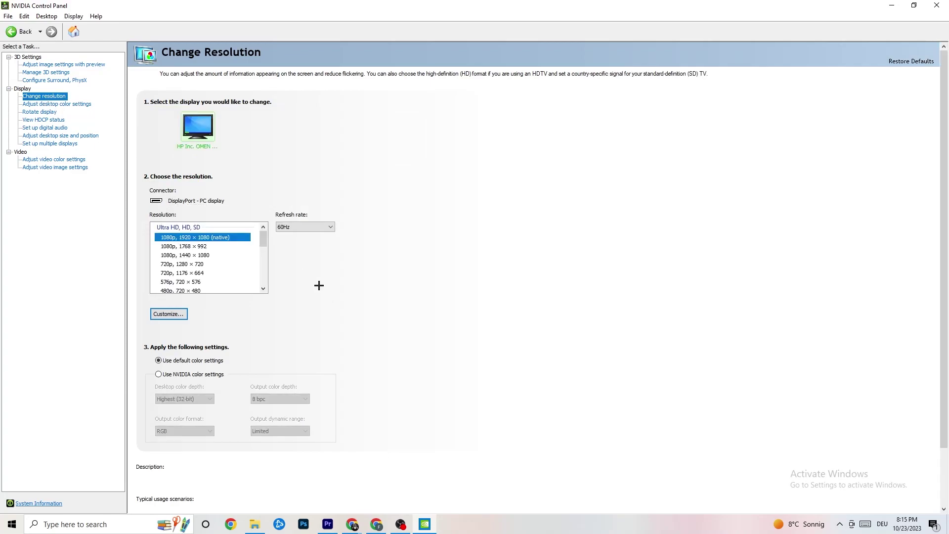
{"action": "left_click", "coordinate": [212, 238]}
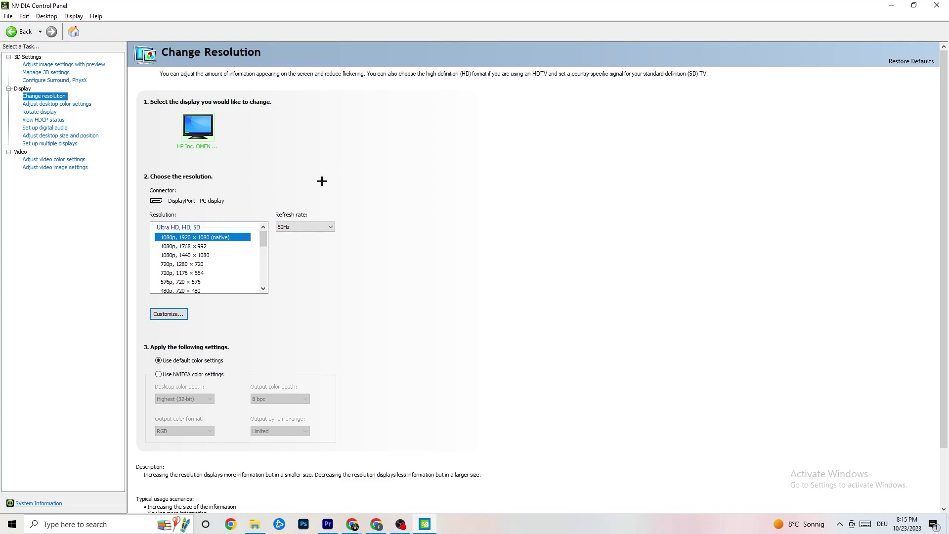
{"action": "key", "text": "alt+F4"}
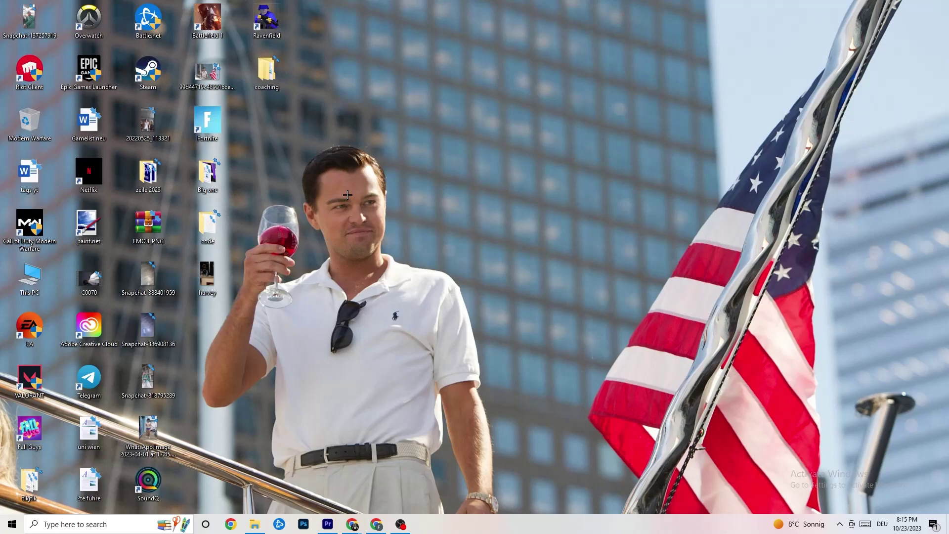
- View the sleep, shut down and restart options in Windows and dismiss them without choosing any
{"action": "left_click", "coordinate": [12, 524]}
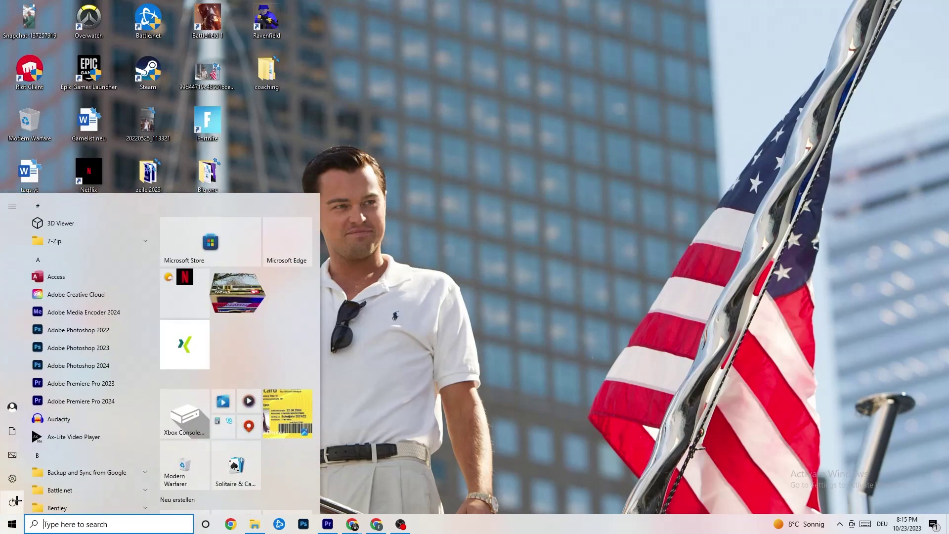
{"action": "mouse_move", "coordinate": [15, 500]}
{"action": "left_click", "coordinate": [40, 502]}
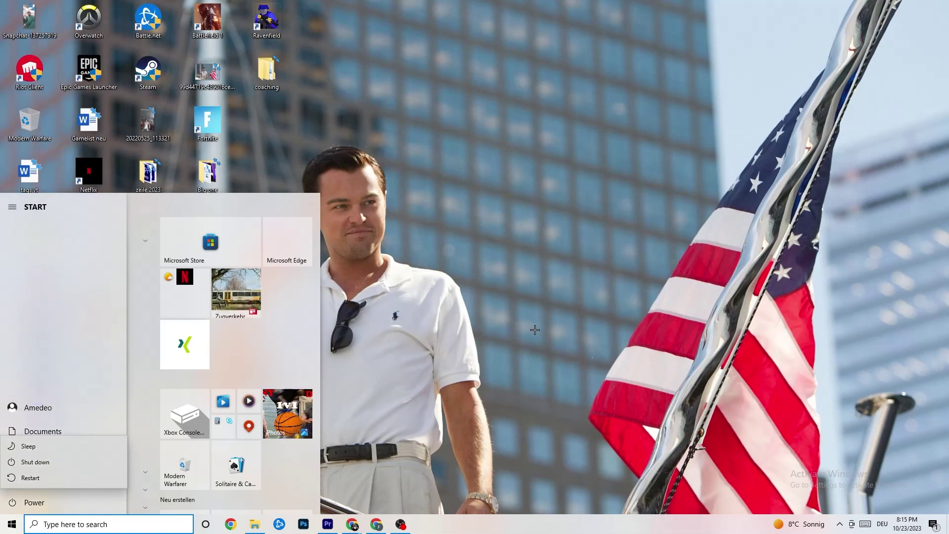
{"action": "left_click", "coordinate": [463, 198]}
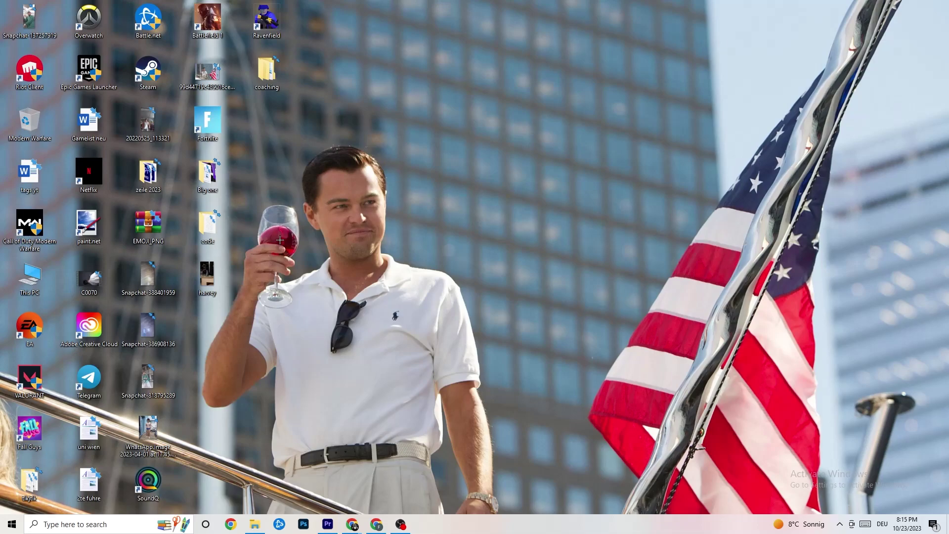